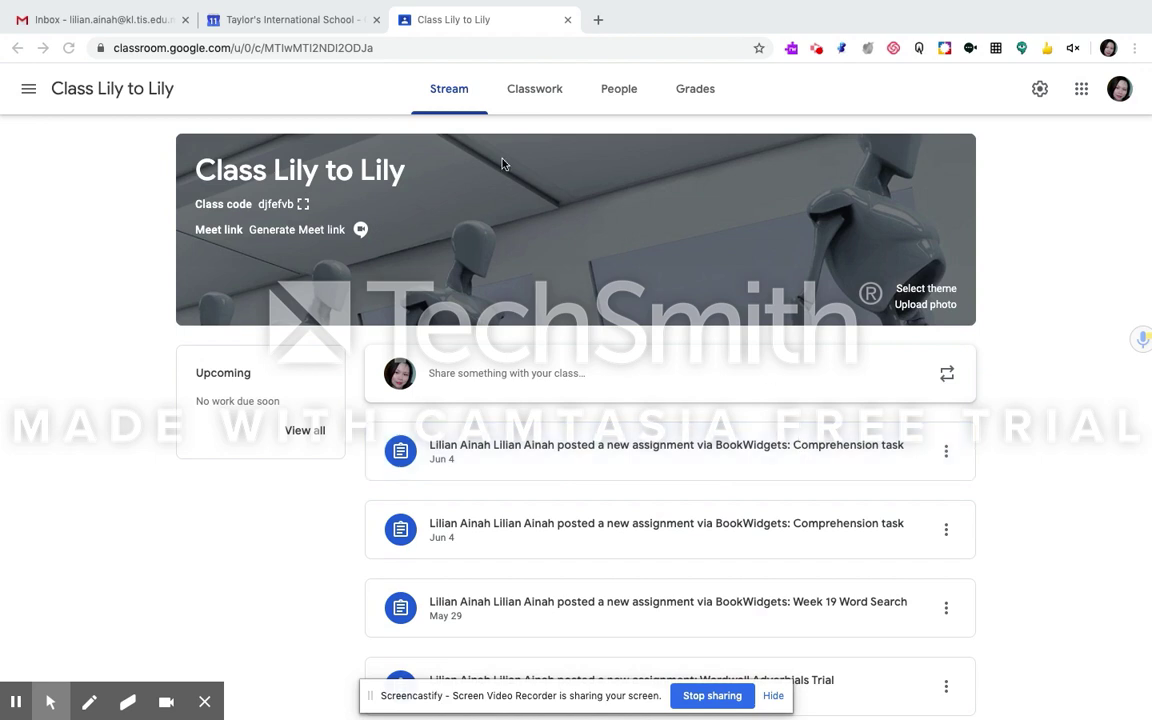
# - Start a new calendar event on Friday at 11:30 titled 'Trial Co-host'
pyautogui.click(267, 24)
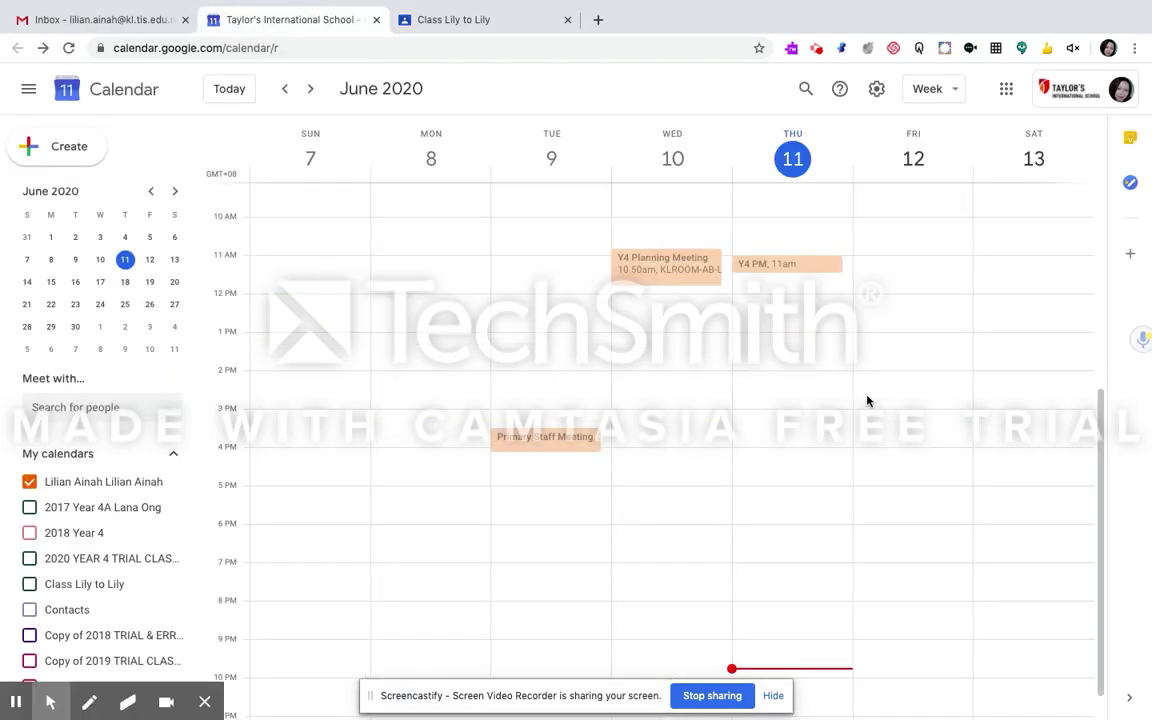
pyautogui.scroll(2, 944, 361)
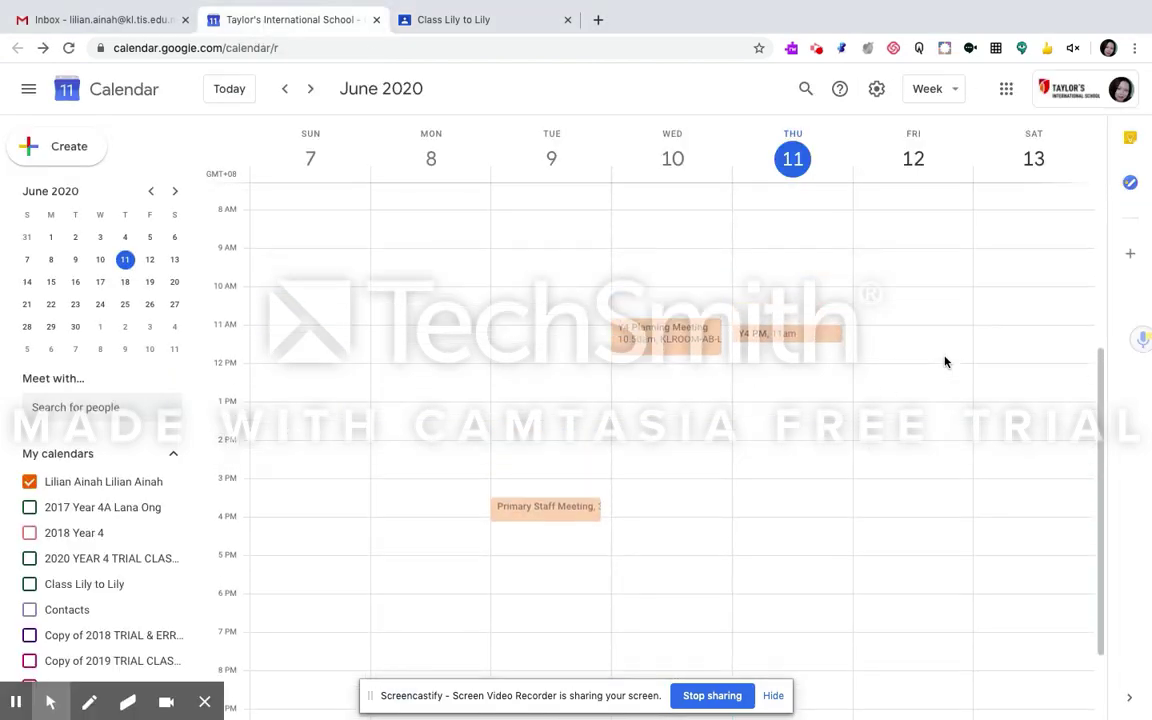
pyautogui.scroll(-1, 944, 361)
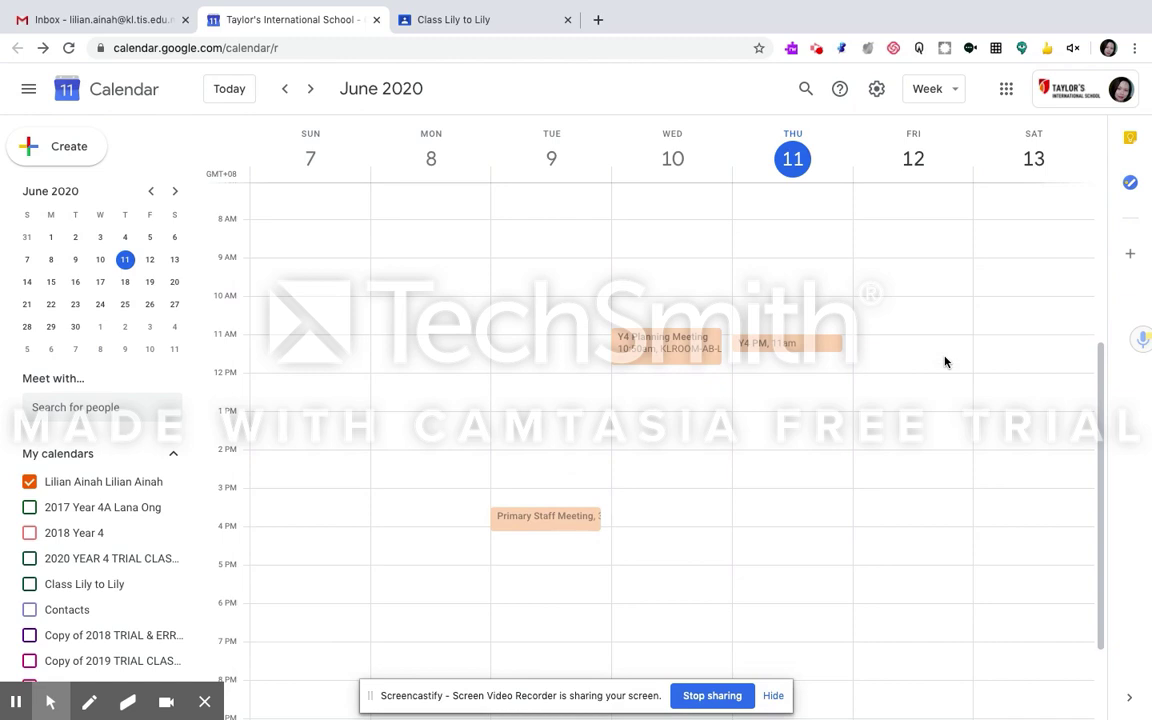
pyautogui.click(888, 366)
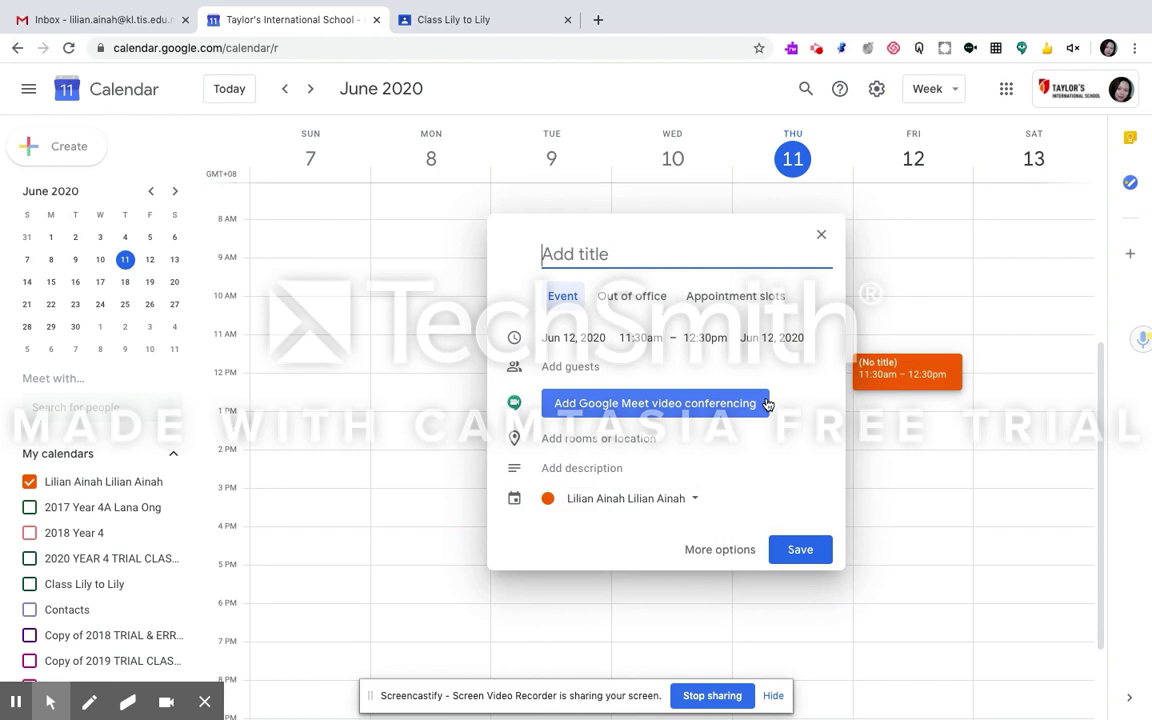
pyautogui.write('T')
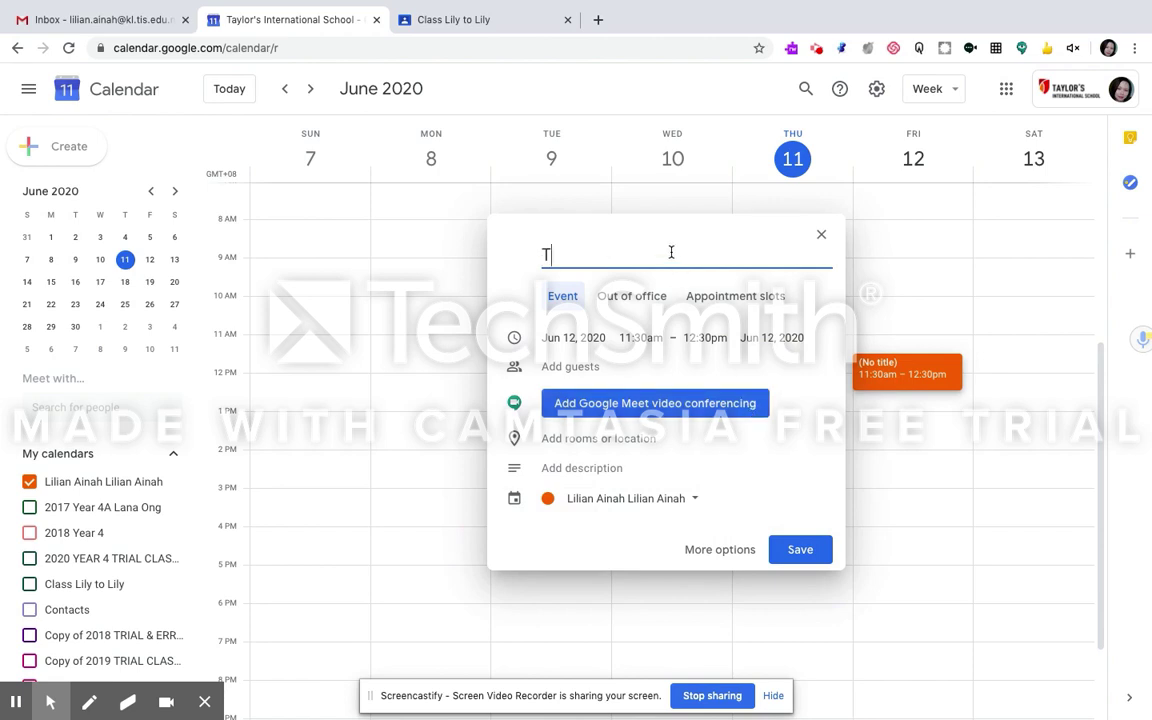
pyautogui.write('rial Co-host')
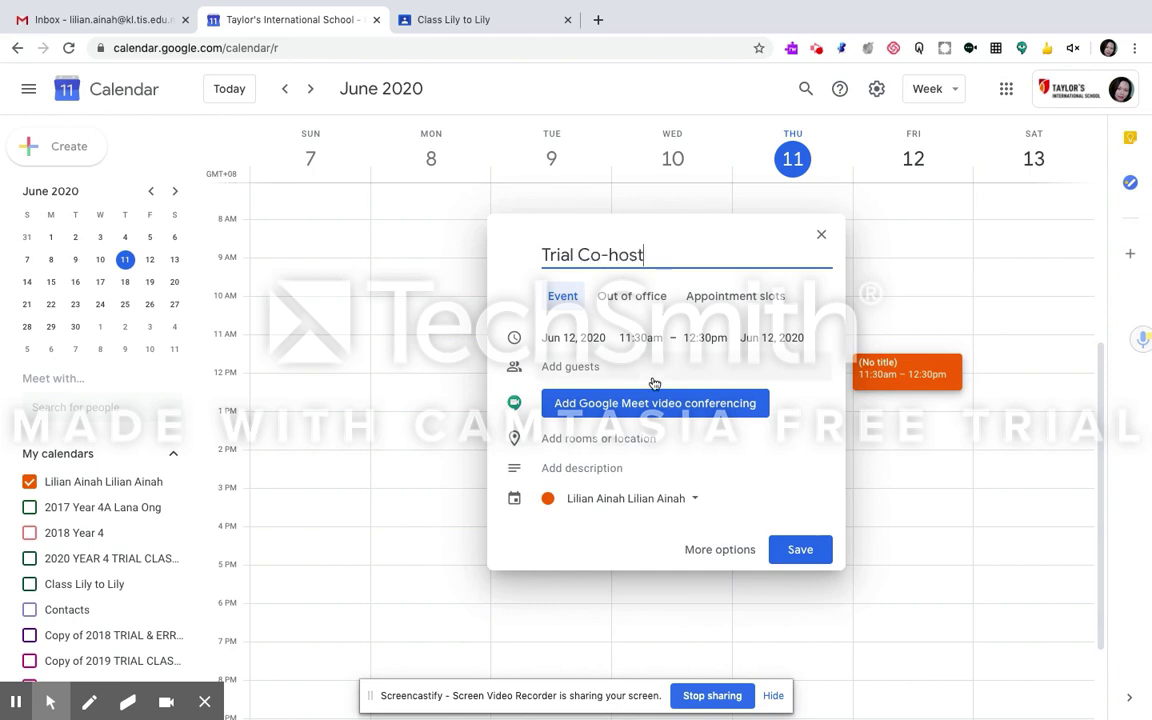
# - Add Google Meet conferencing, save the event, and copy its Meet link
pyautogui.click(665, 417)
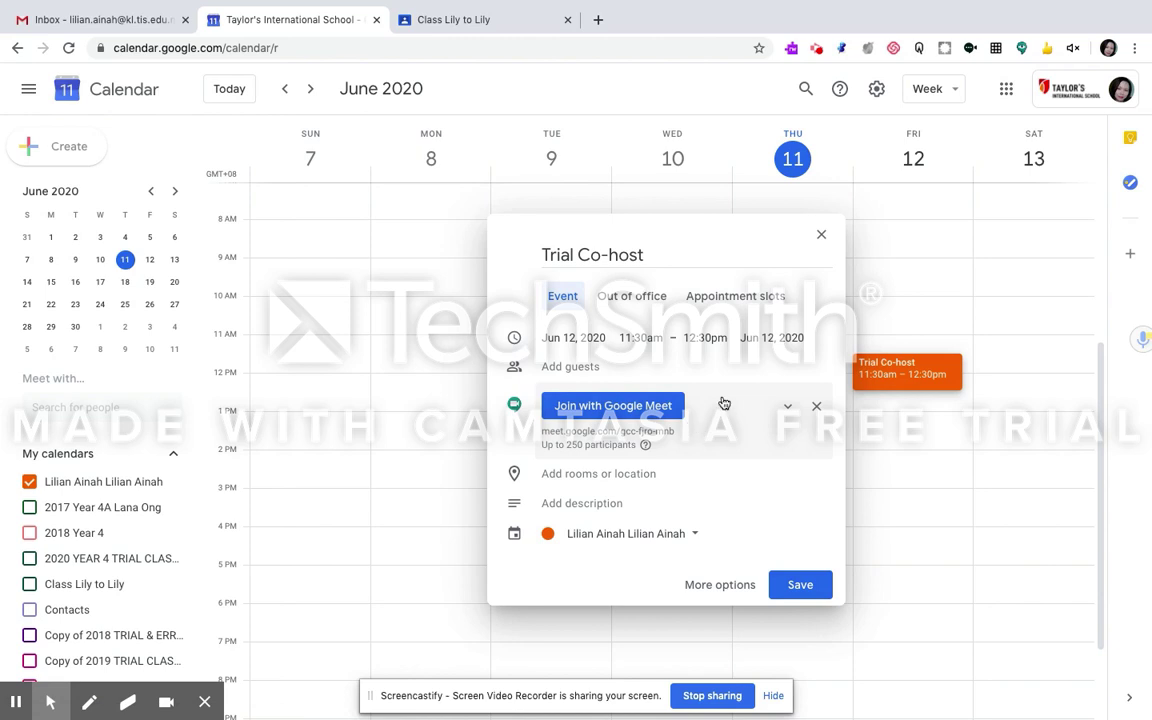
pyautogui.click(797, 584)
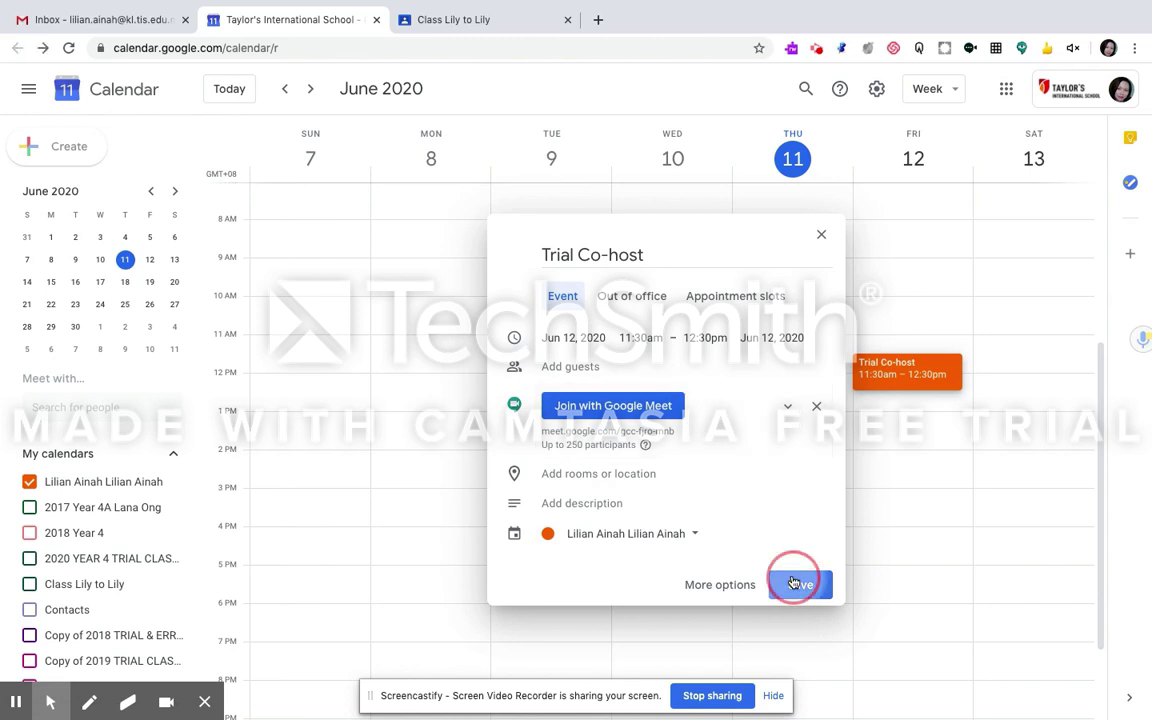
pyautogui.click(899, 378)
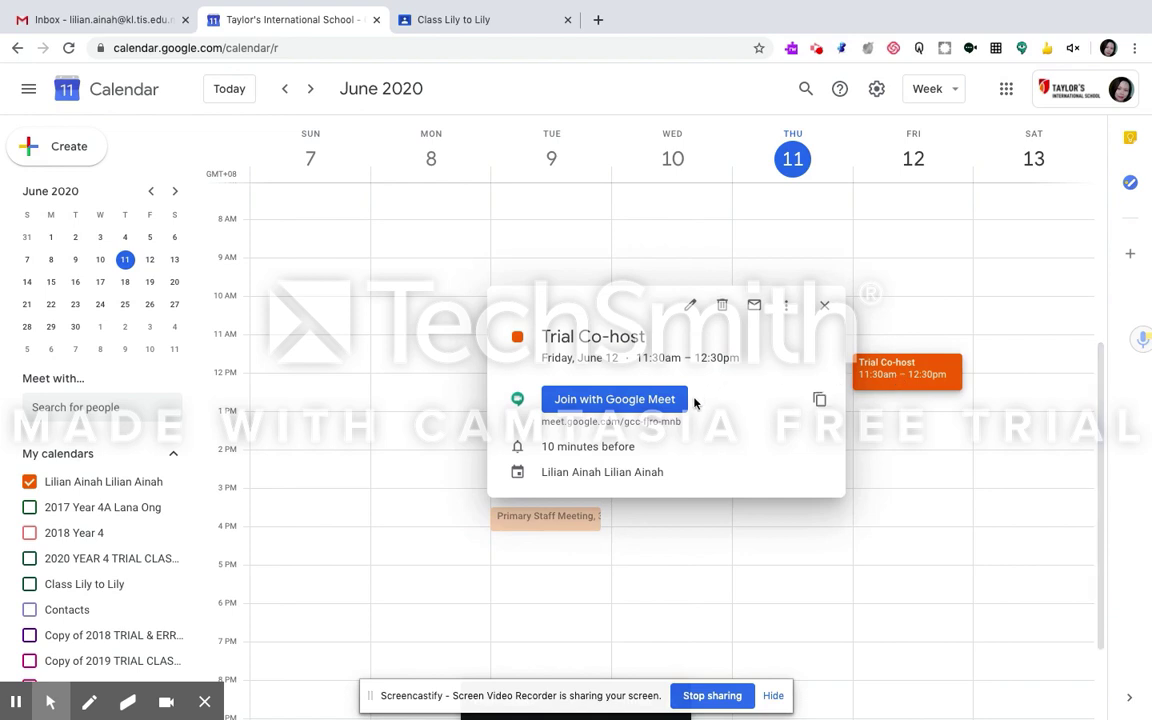
pyautogui.click(822, 402)
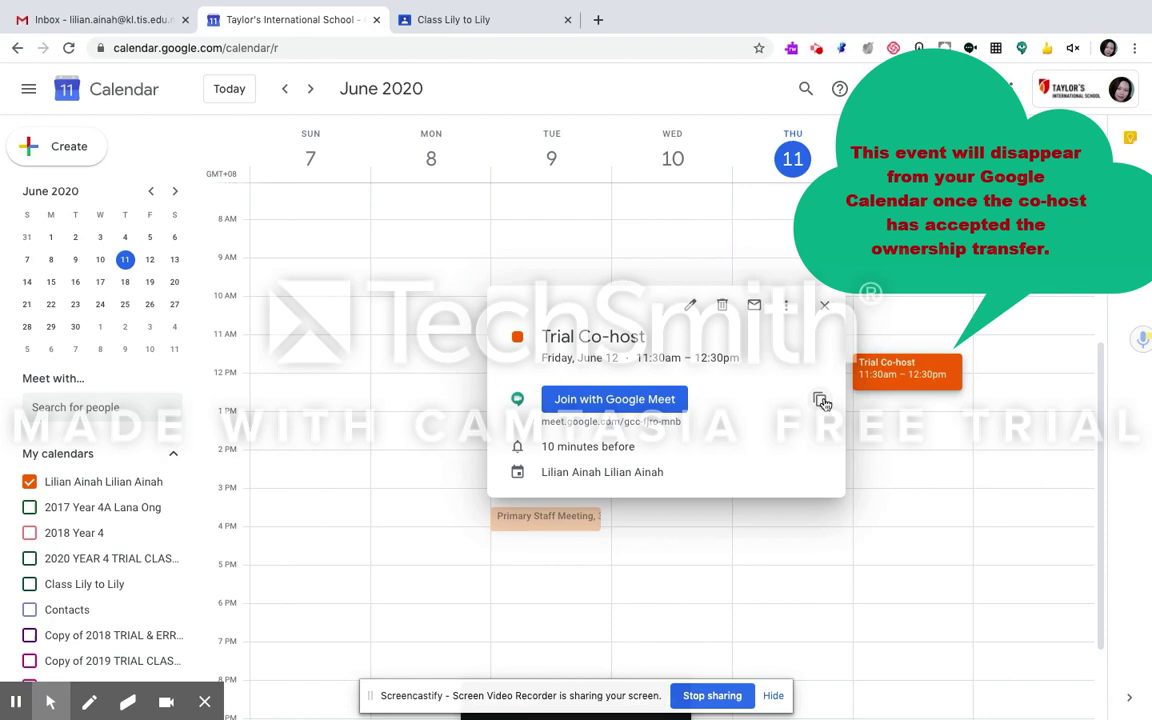
# - Paste the Trial Co-host Meet link into a new Class Lily to Lily post and publish it
pyautogui.click(503, 22)
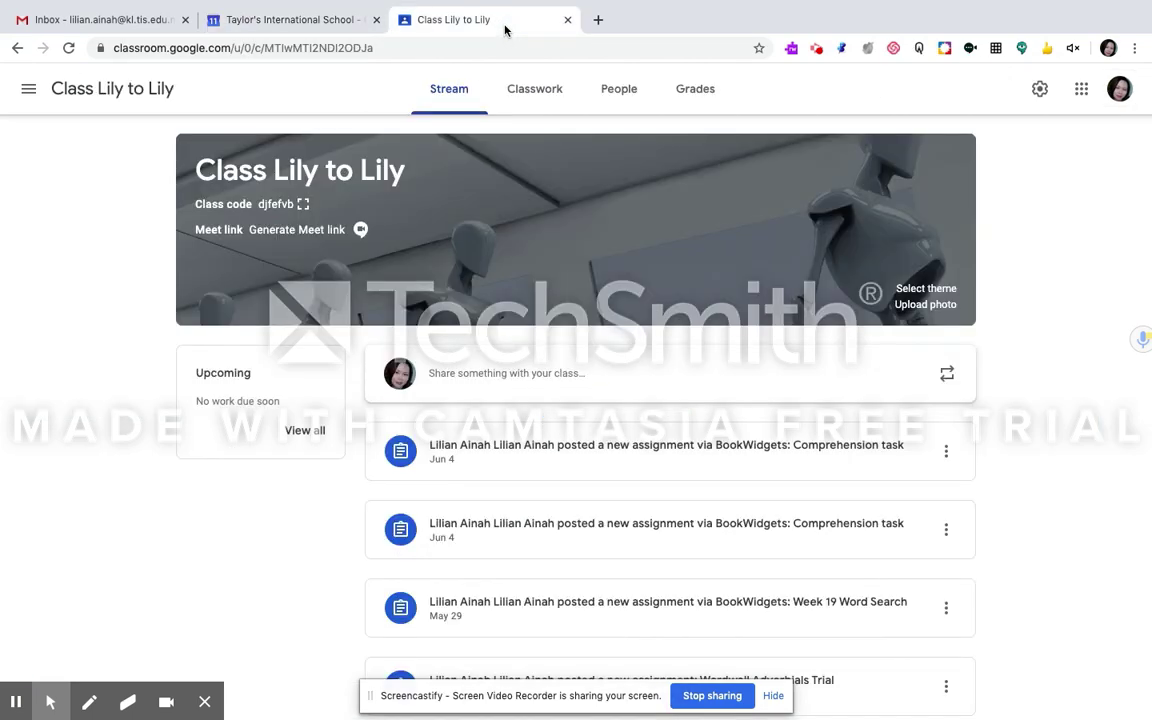
pyautogui.click(534, 378)
pyautogui.write('https://meet.google.com/gcc-fjro-mnb')
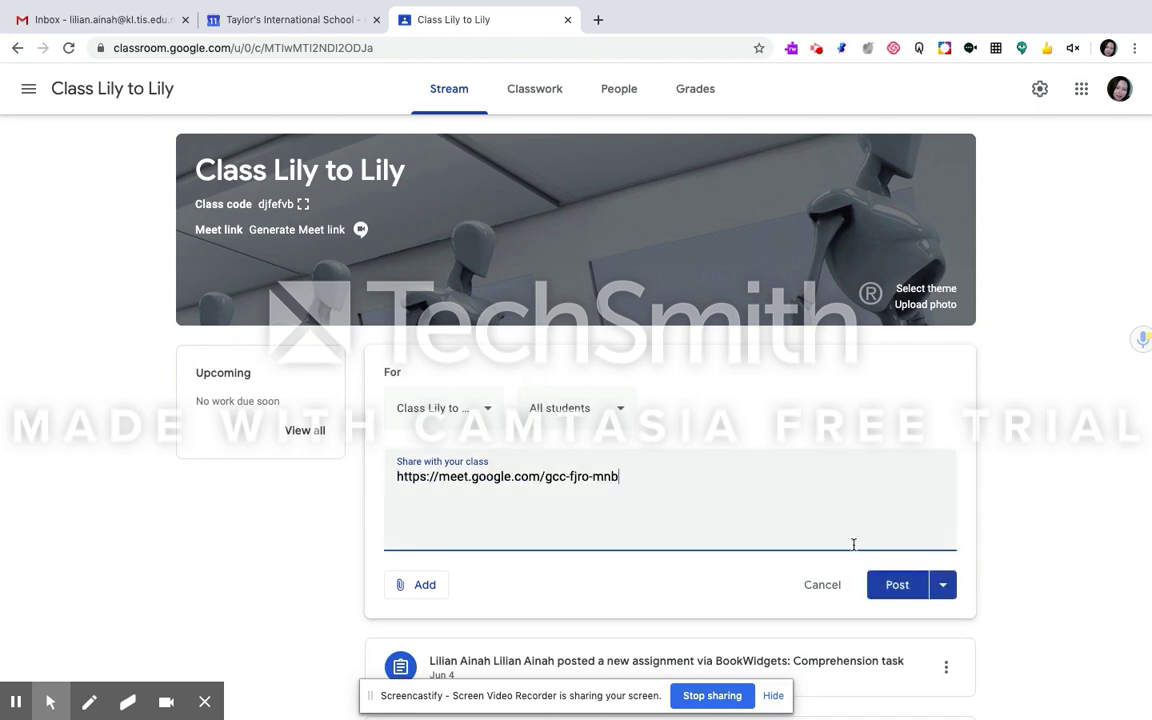
pyautogui.click(883, 590)
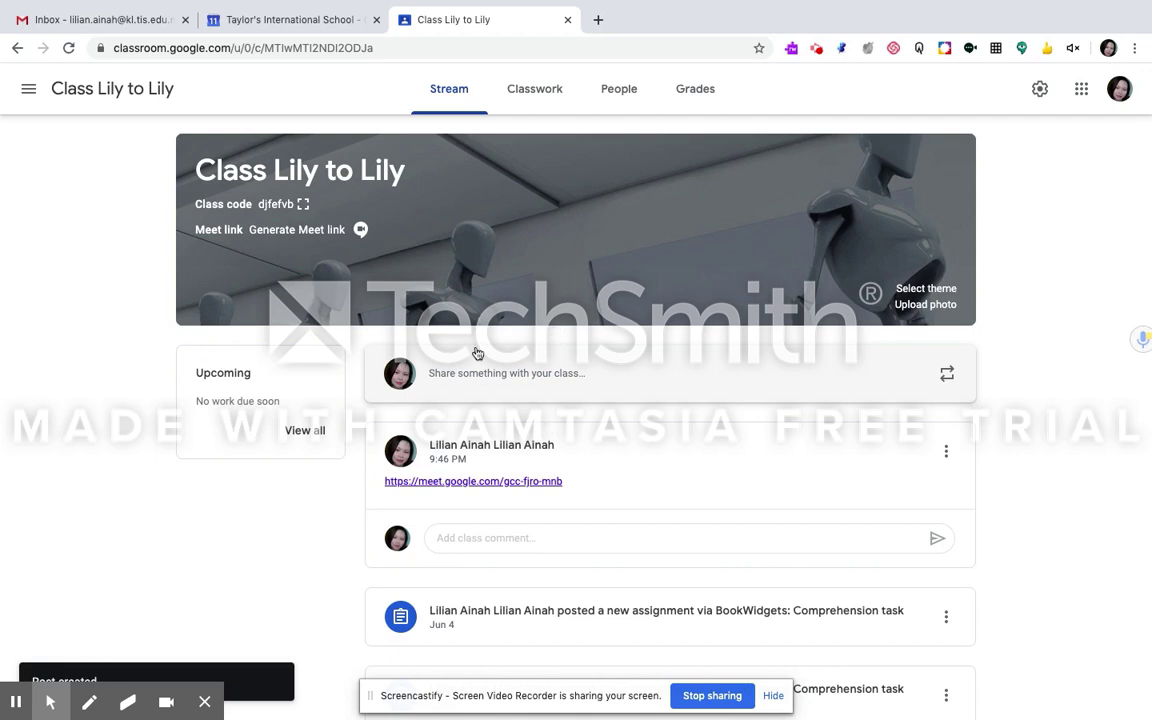
pyautogui.click(337, 27)
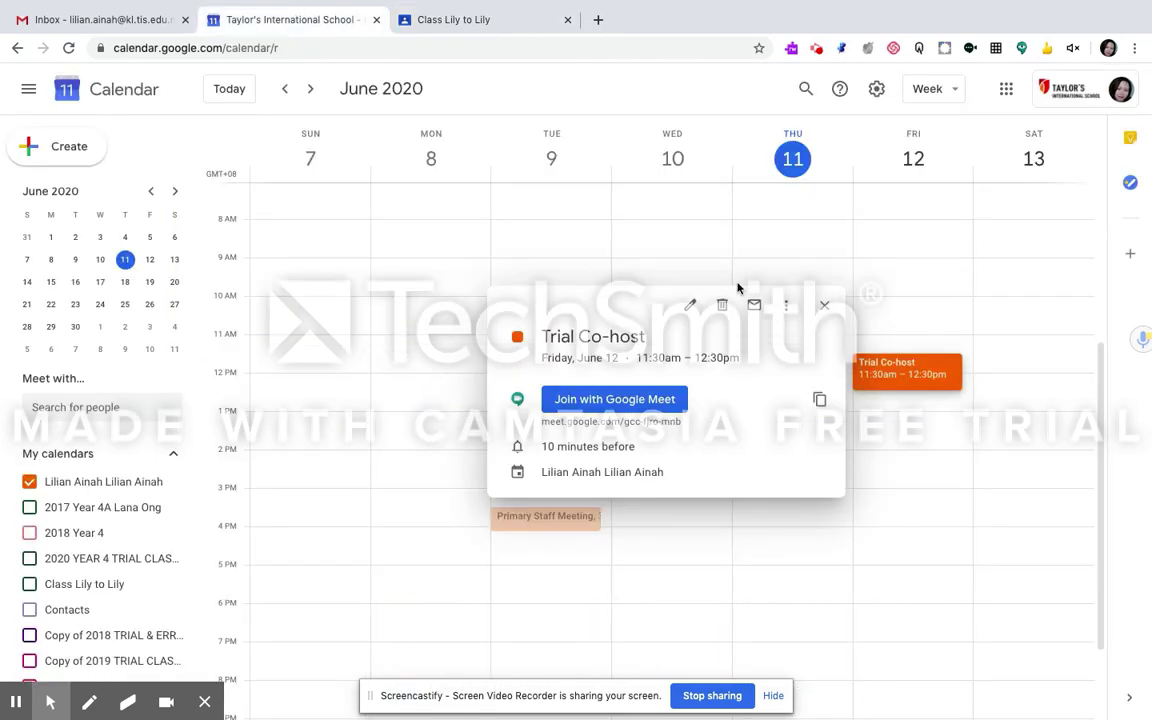
# - Change the Trial Co-host event's owner to the Training TISKL account
pyautogui.click(789, 312)
pyautogui.scroll(-5, 849, 463)
pyautogui.scroll(-2, 849, 463)
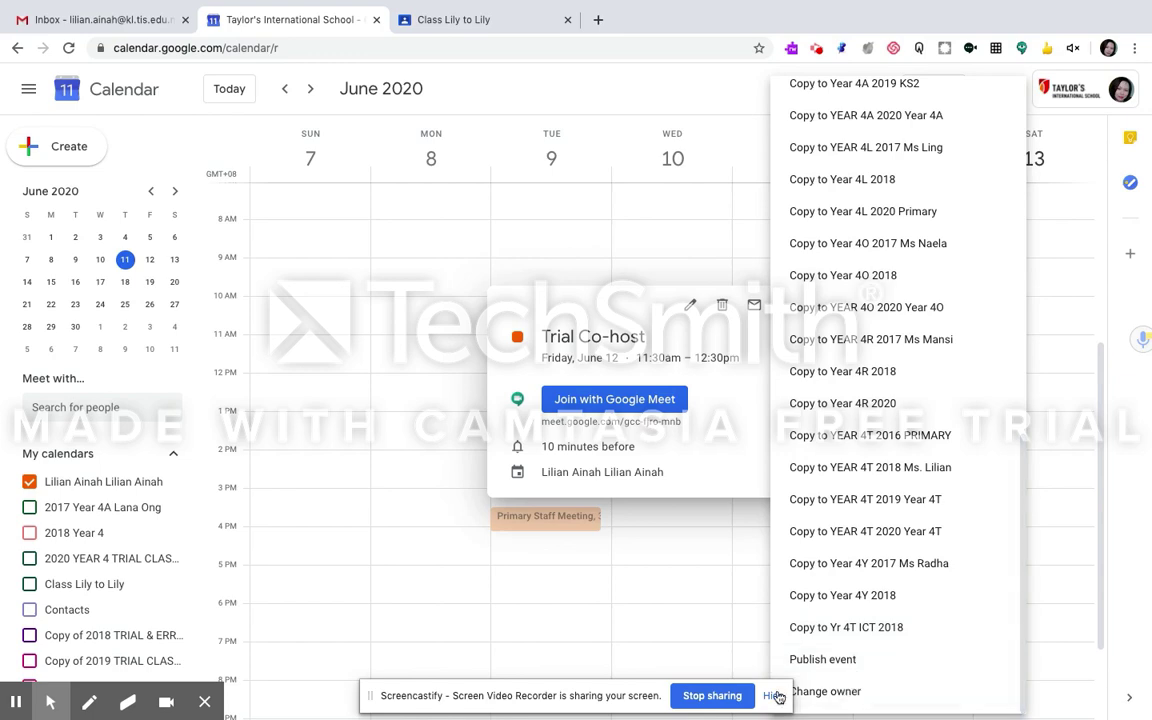
pyautogui.click(826, 692)
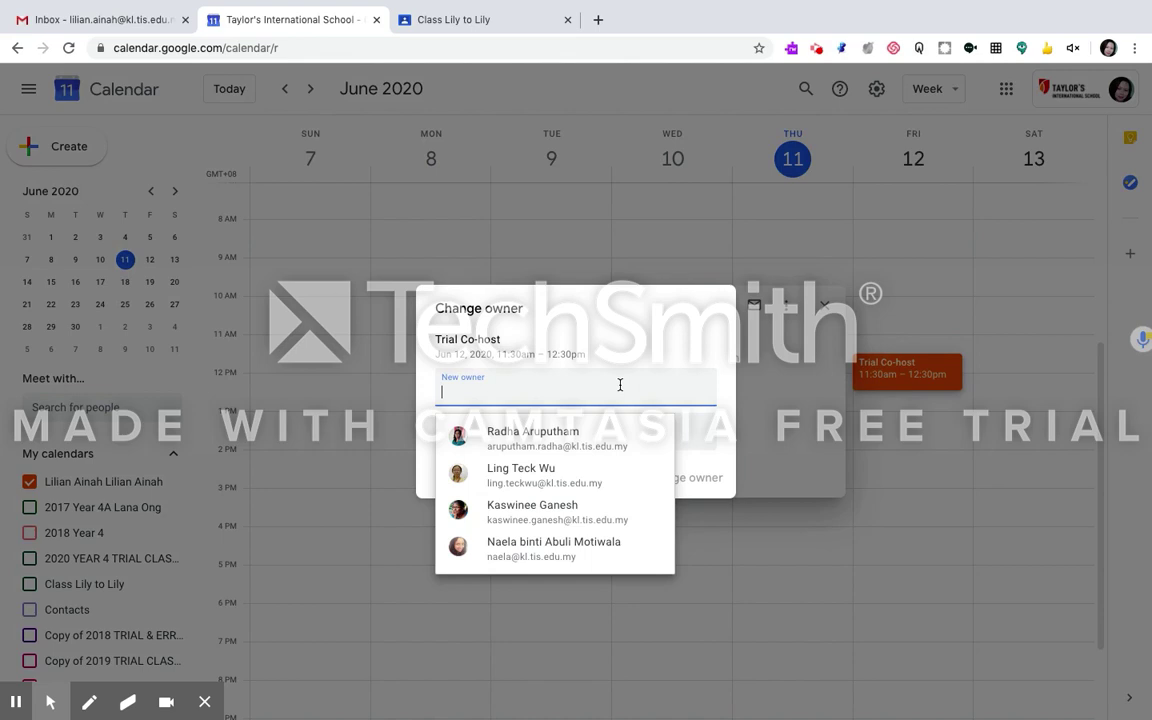
pyautogui.write('training')
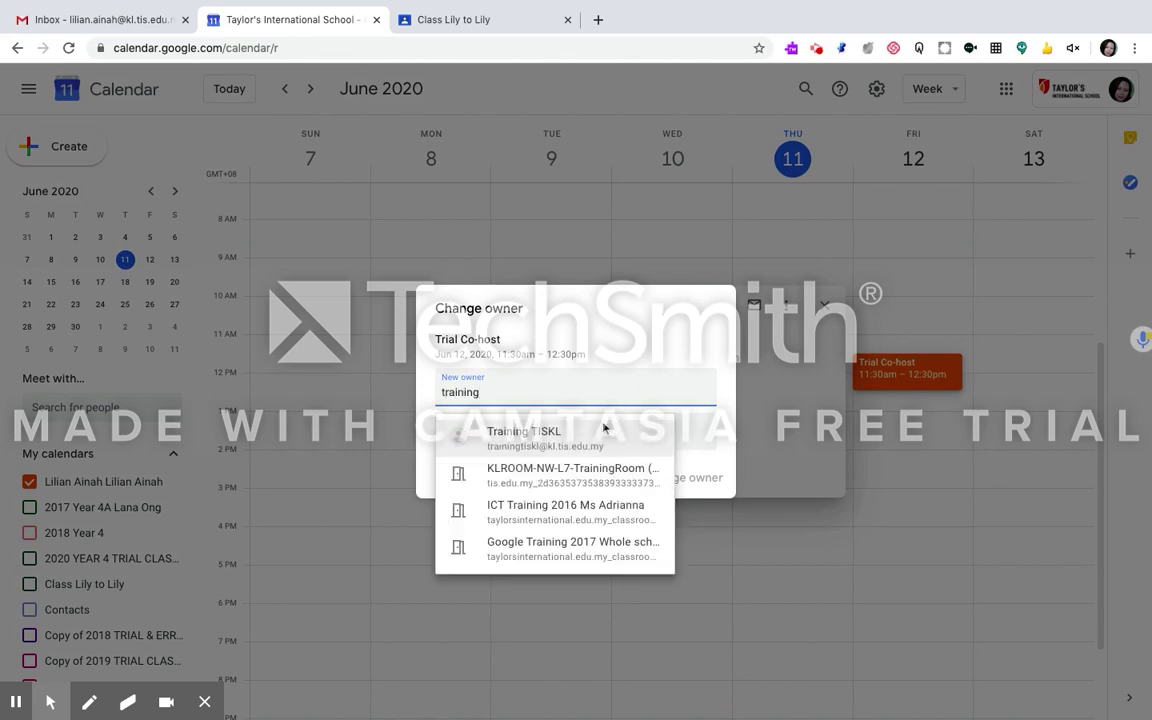
pyautogui.click(546, 437)
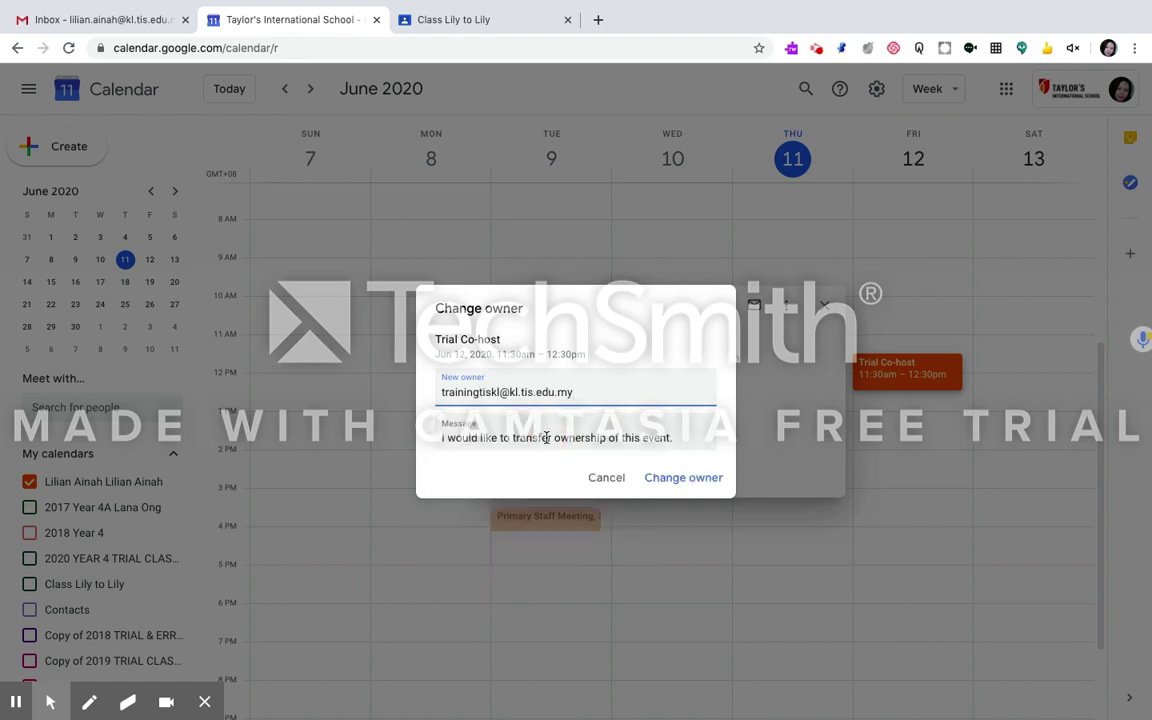
pyautogui.click(684, 478)
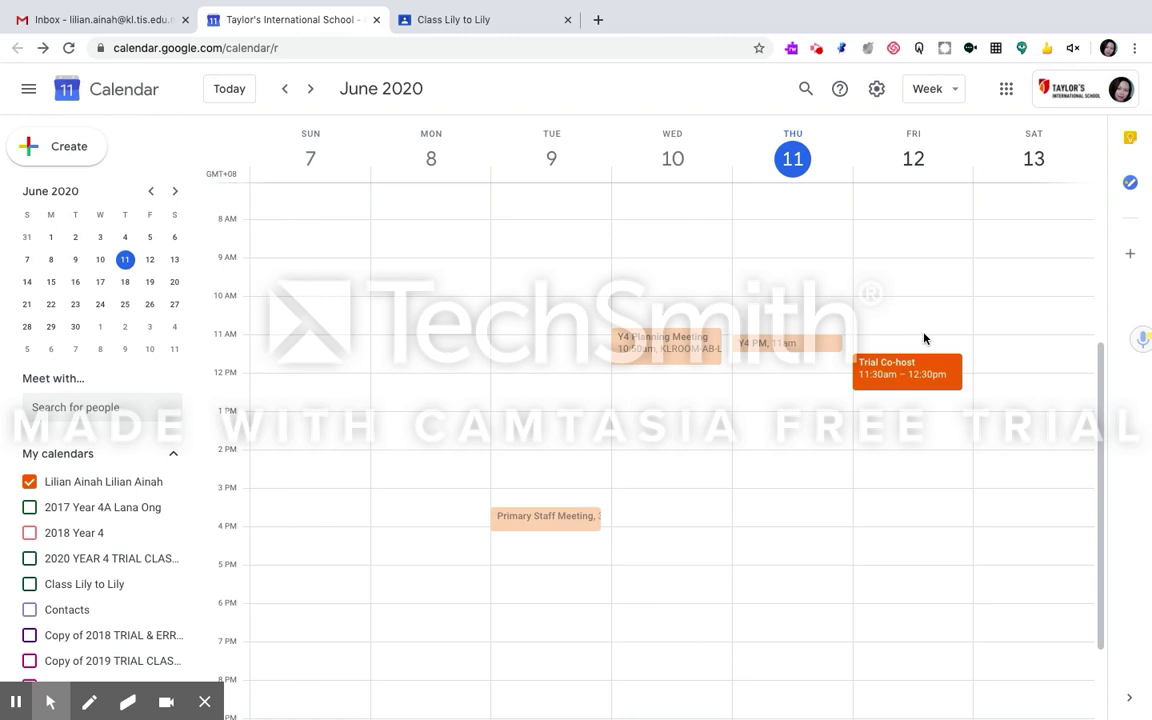
# - Switch to the Training profile's Gmail and open the 'Transfer Event: Trial Co-host' email
pyautogui.click(1109, 49)
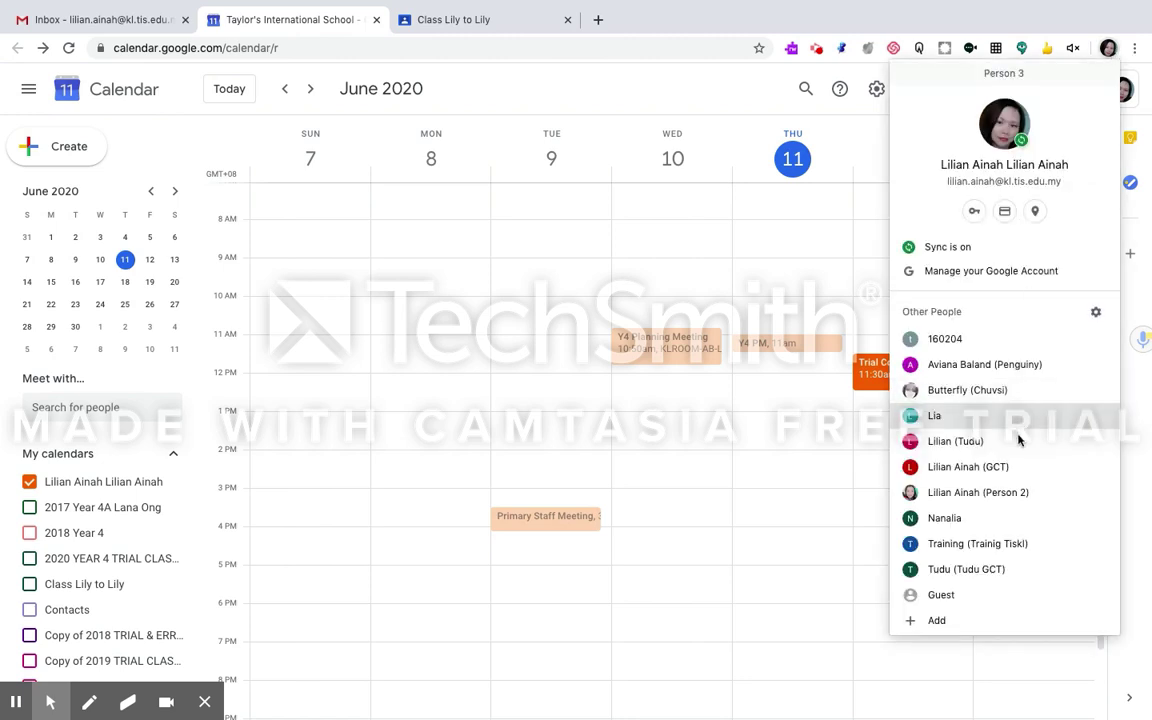
pyautogui.click(1003, 545)
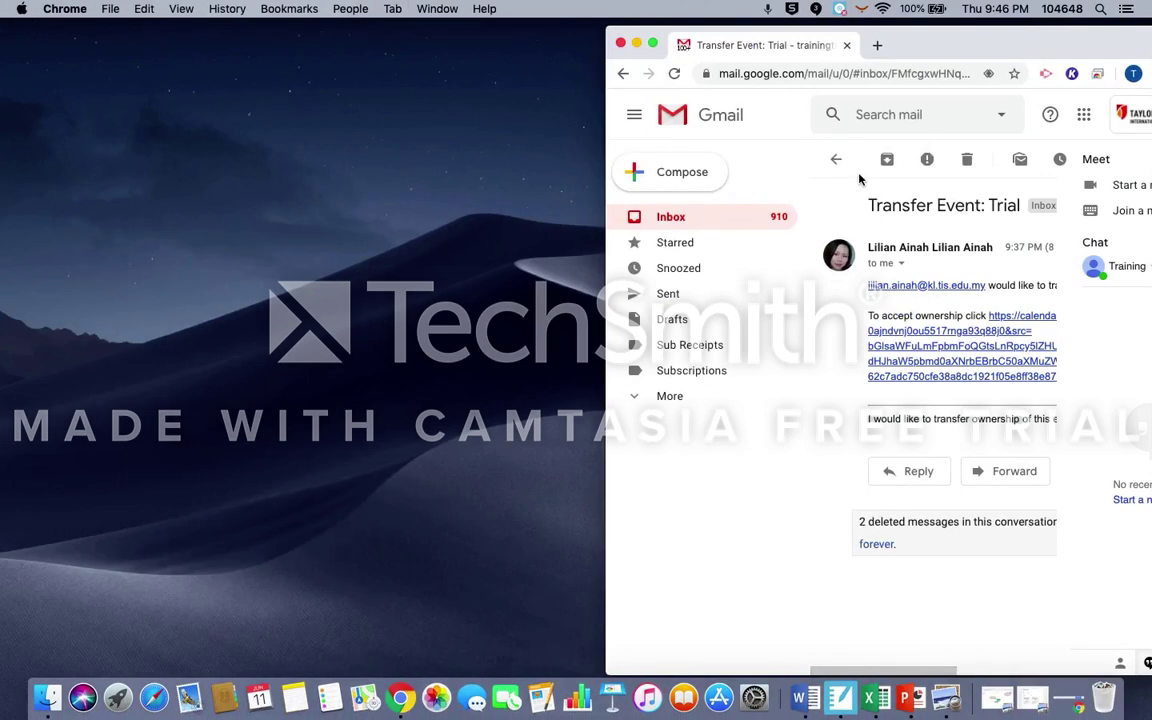
pyautogui.click(652, 43)
pyautogui.click(114, 190)
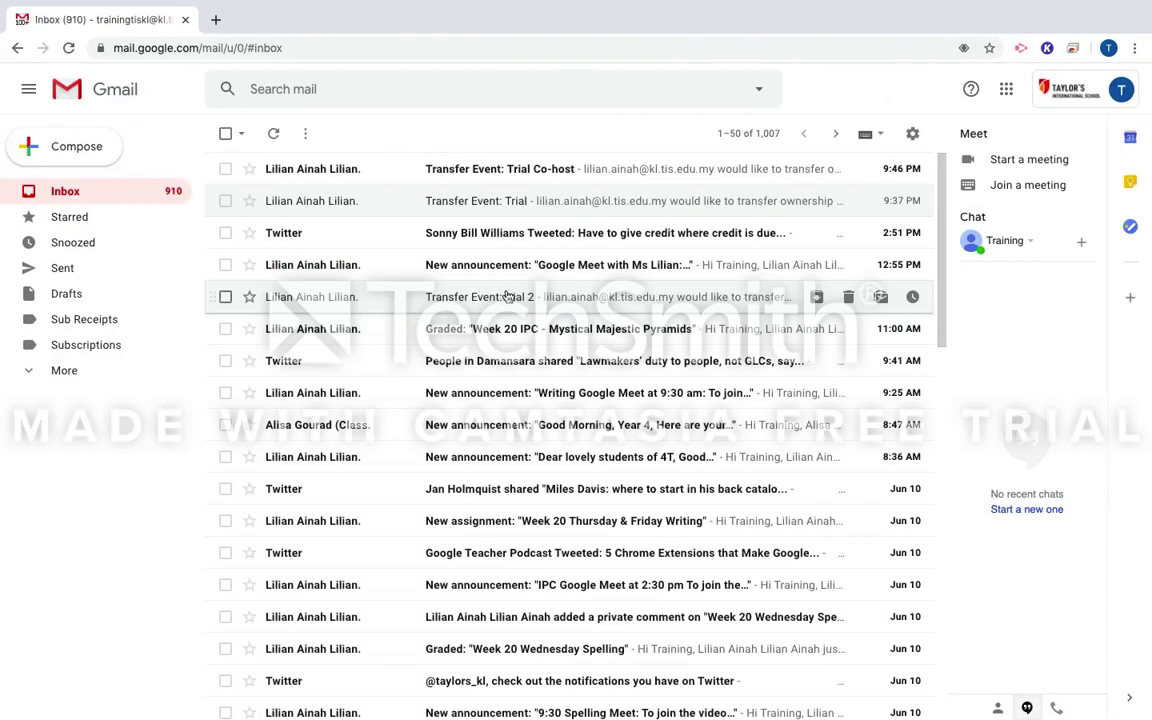
pyautogui.click(497, 178)
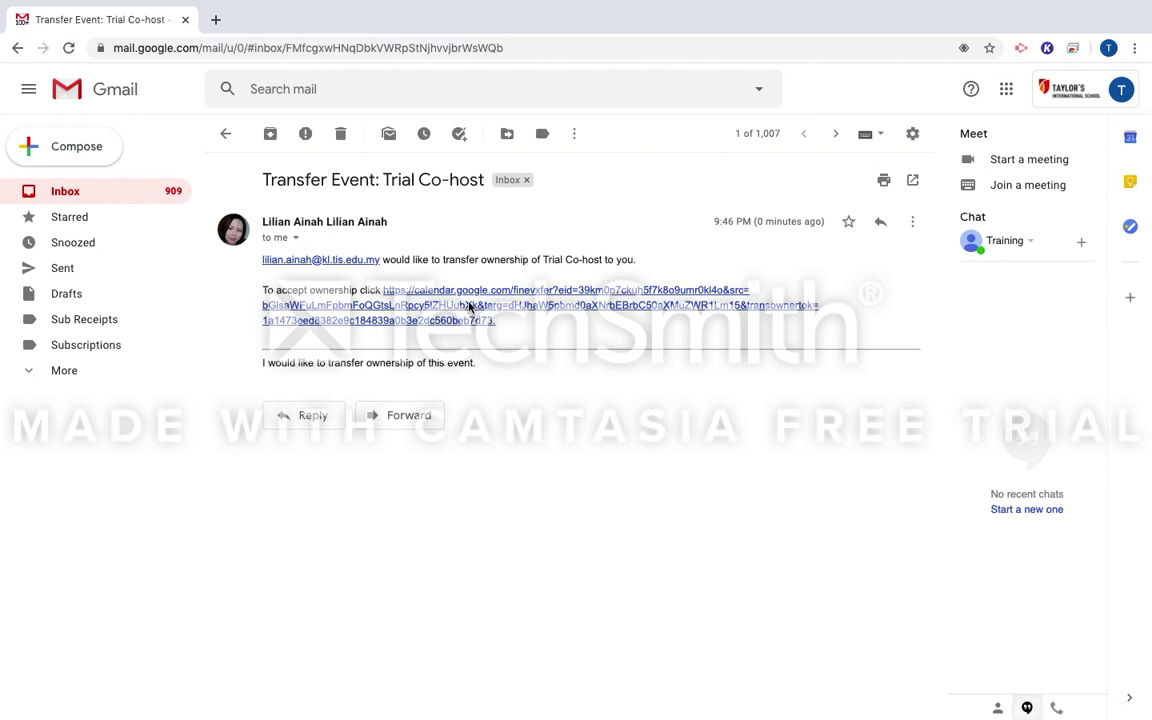
# - Accept event ownership, exit full screen, and bring up the main teacher's calendar window
pyautogui.click(469, 308)
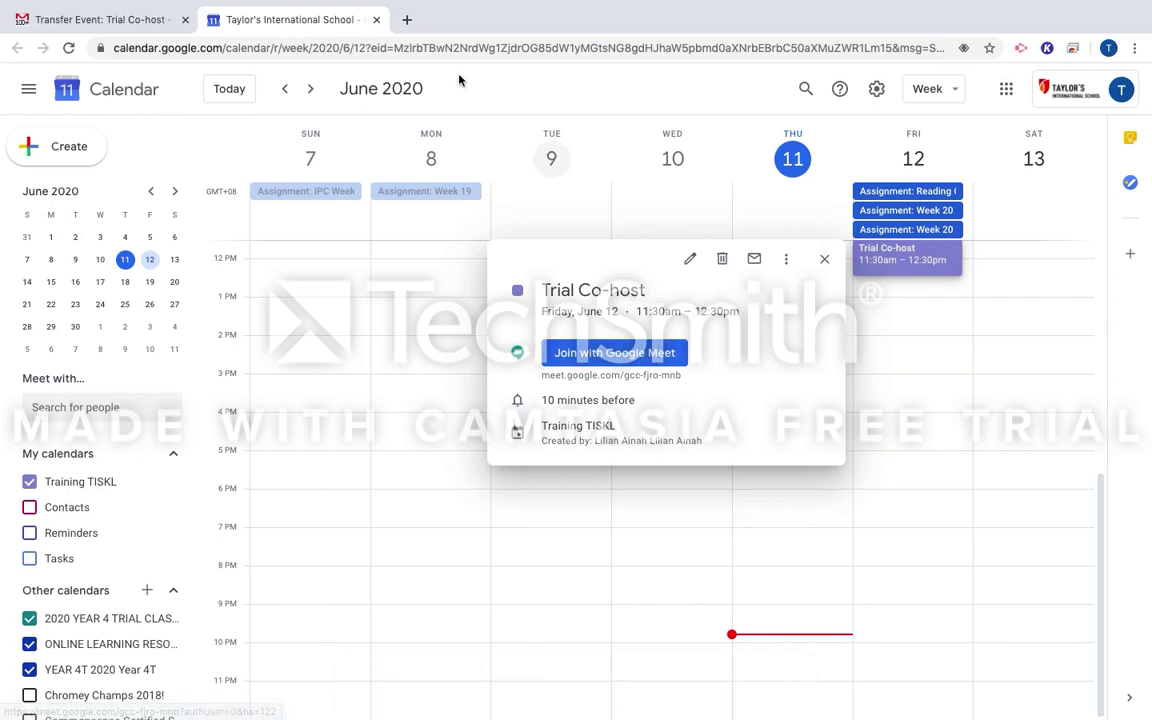
pyautogui.moveTo(335, 4)
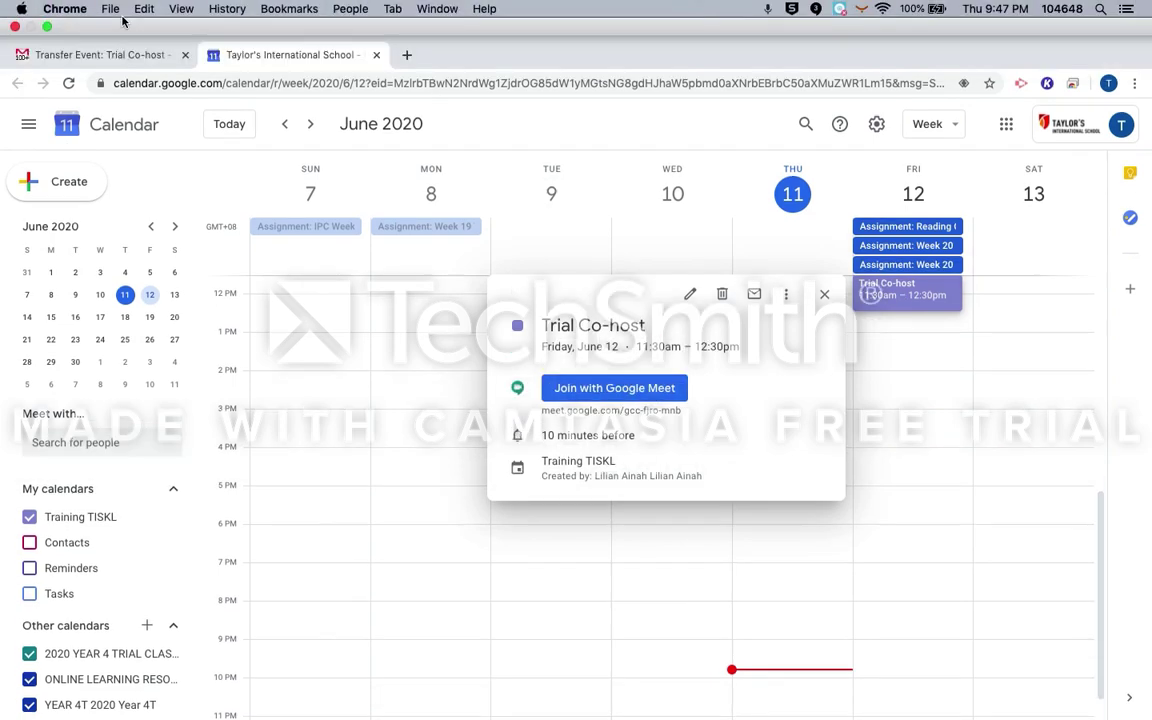
pyautogui.click(46, 28)
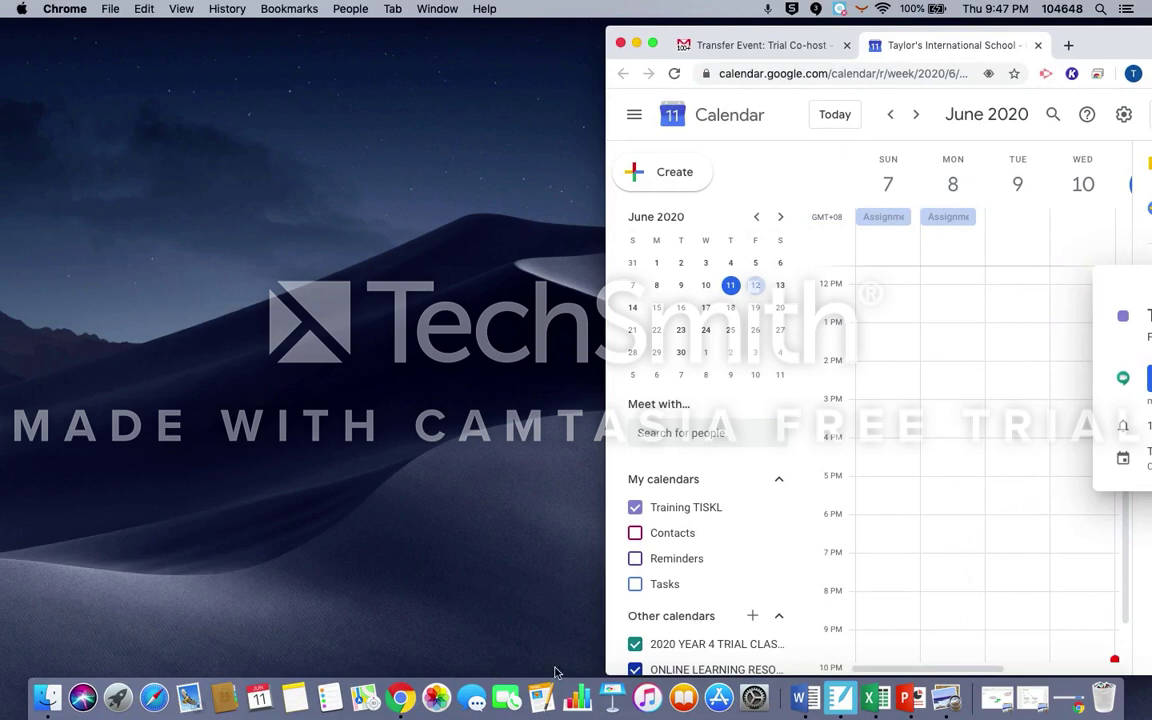
pyautogui.click(402, 700)
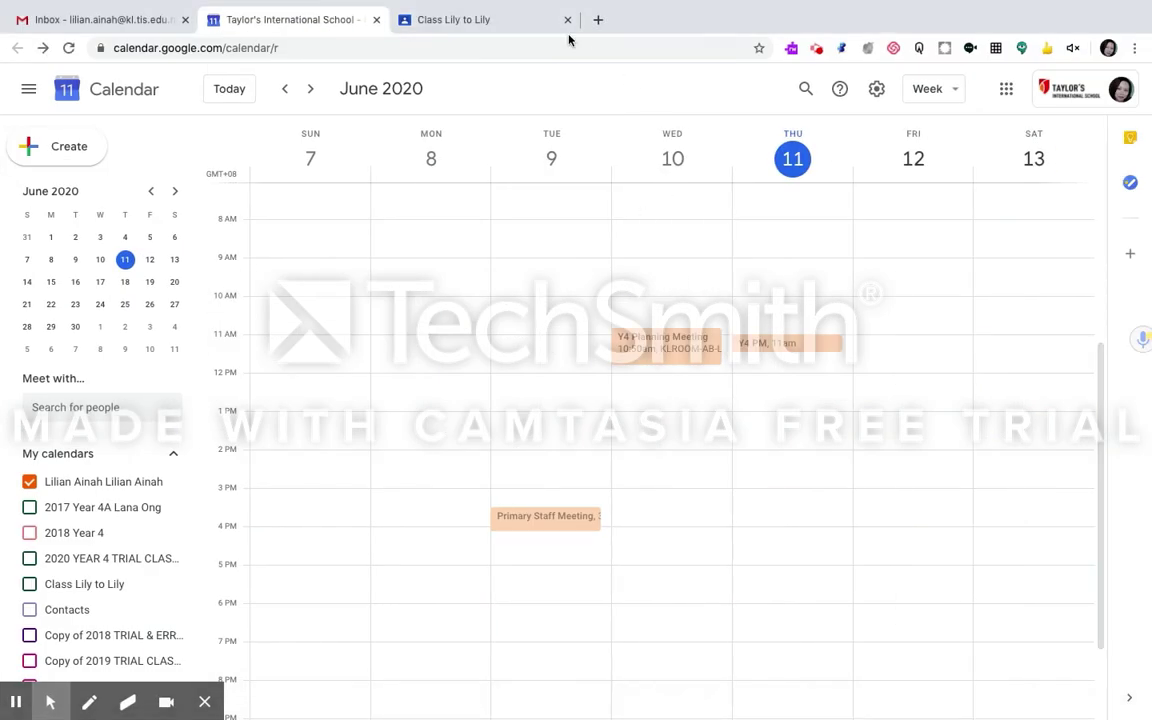
pyautogui.moveTo(188, 5)
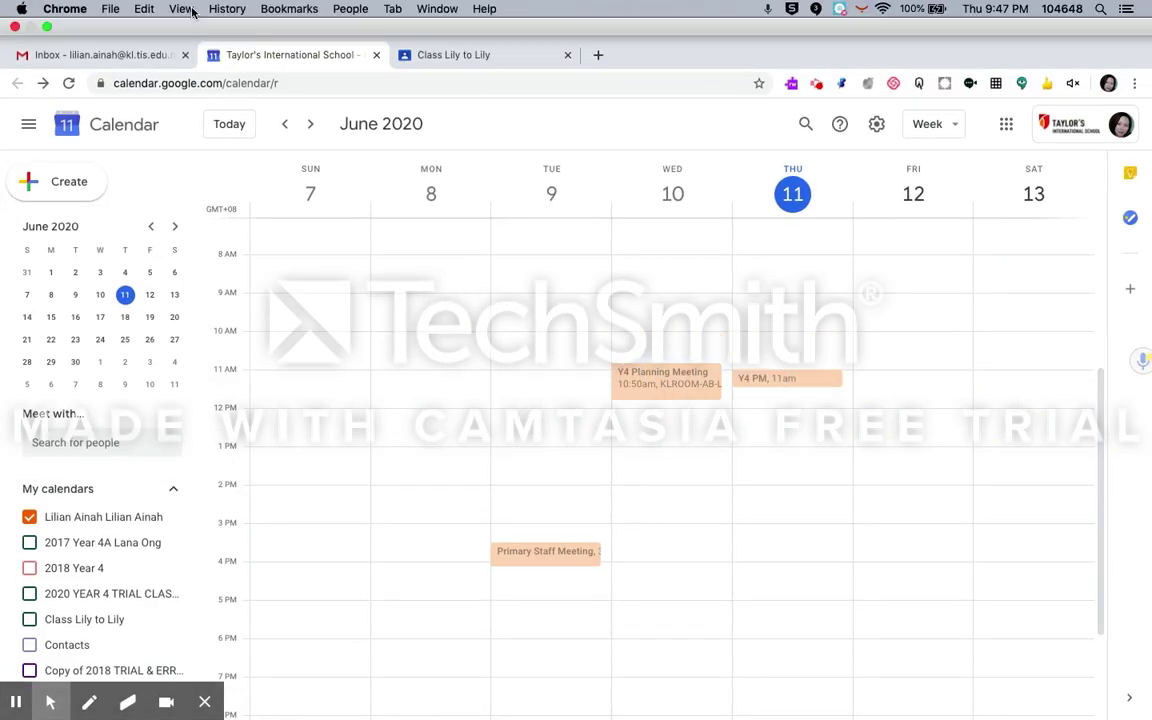
pyautogui.click(48, 28)
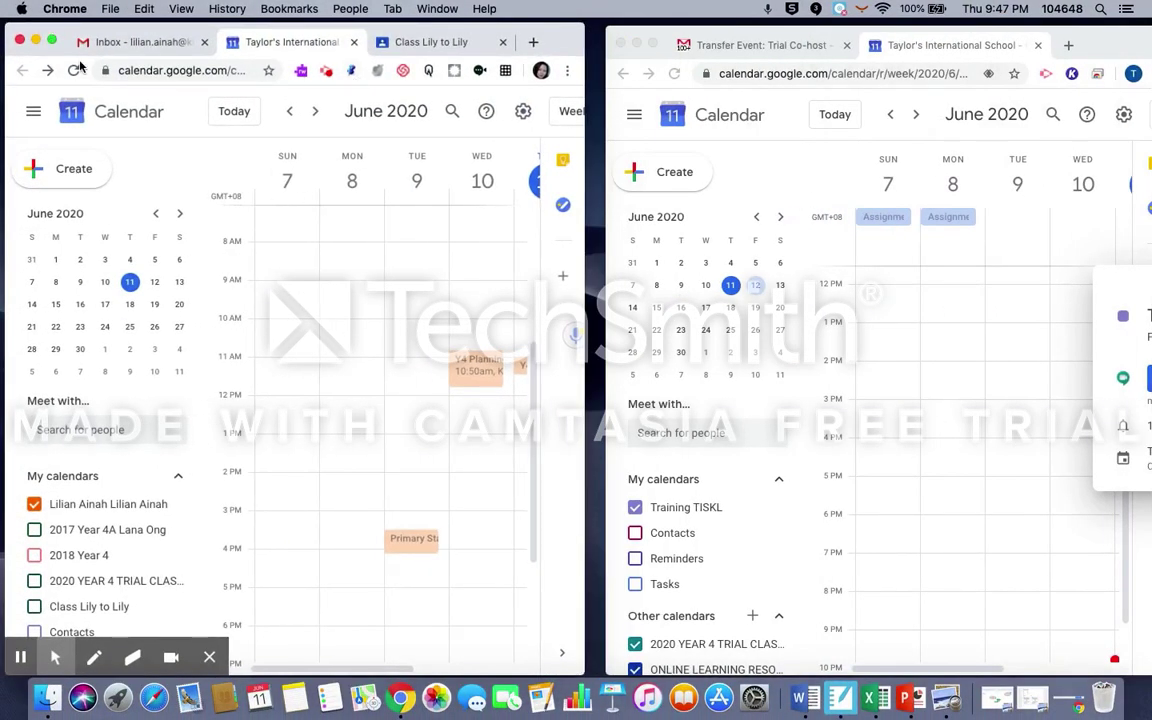
pyautogui.click(51, 41)
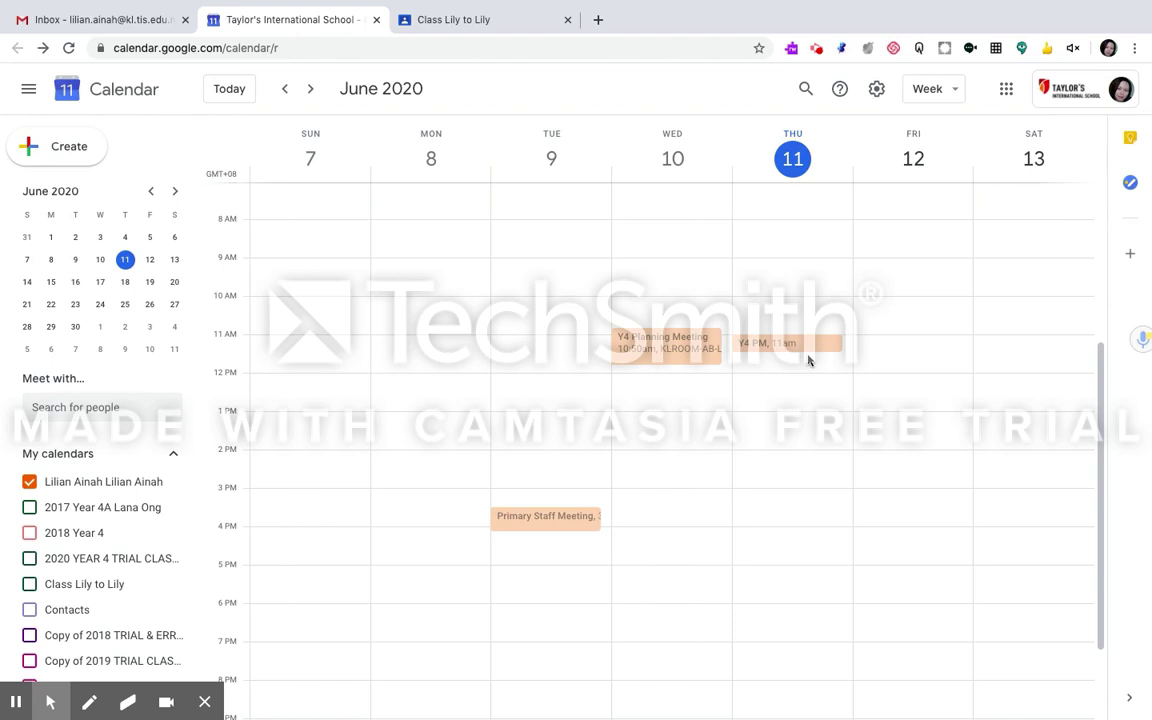
# - Open the meet.google.com link posted in the class's Classroom stream
pyautogui.click(486, 24)
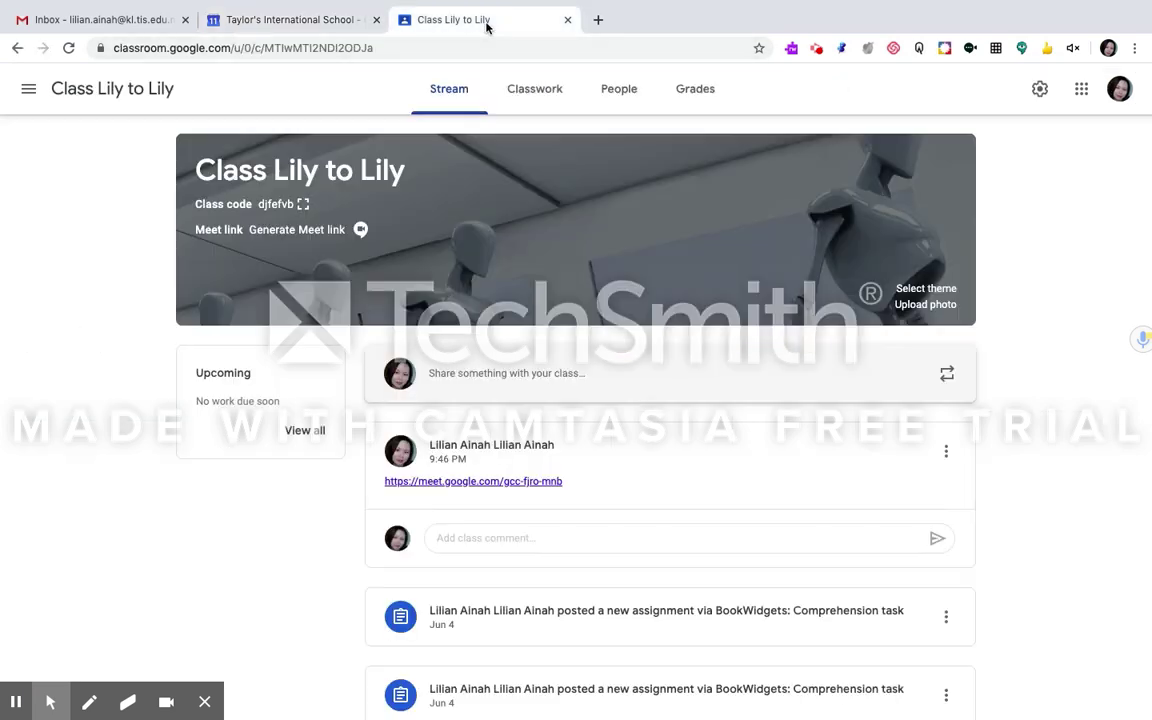
pyautogui.click(537, 483)
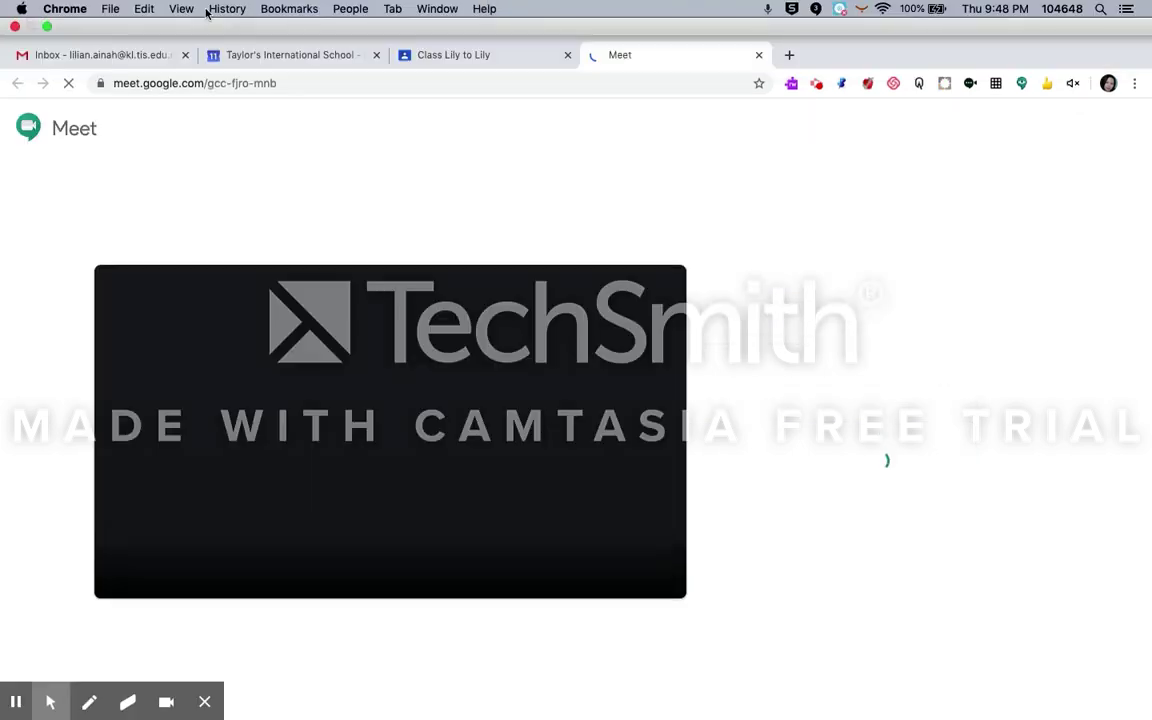
# - Join the class call as main teacher with camera and mic off, then maximise the co-host's calendar
pyautogui.click(48, 28)
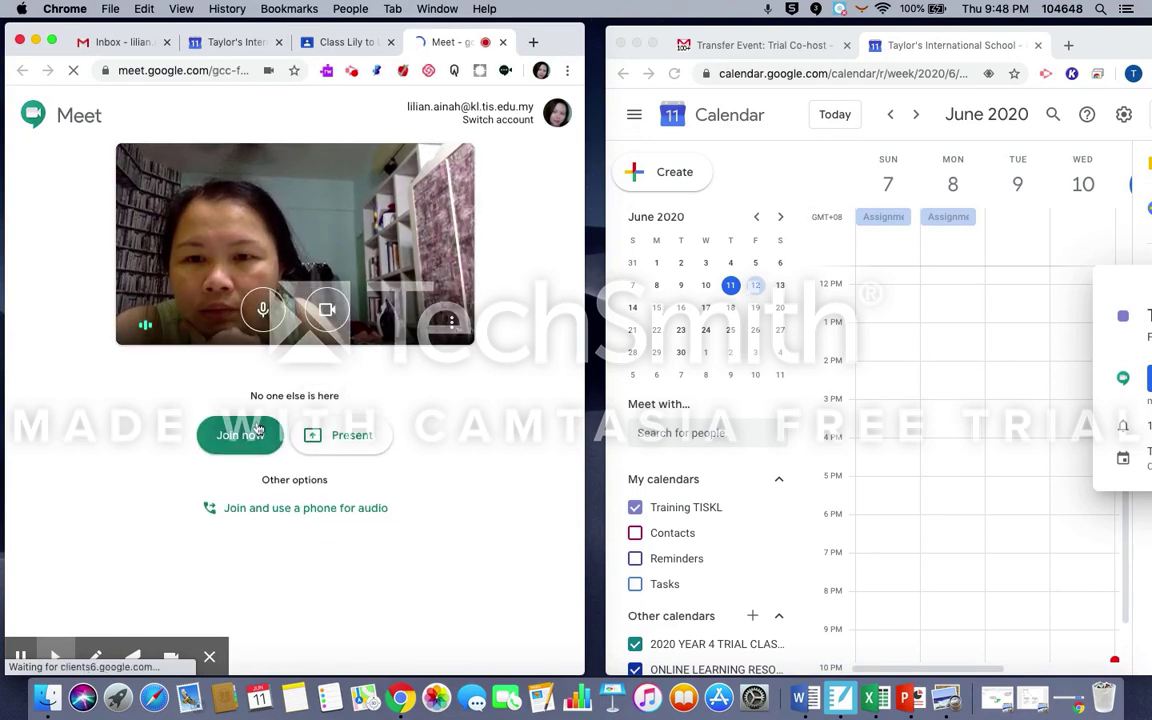
pyautogui.click(258, 432)
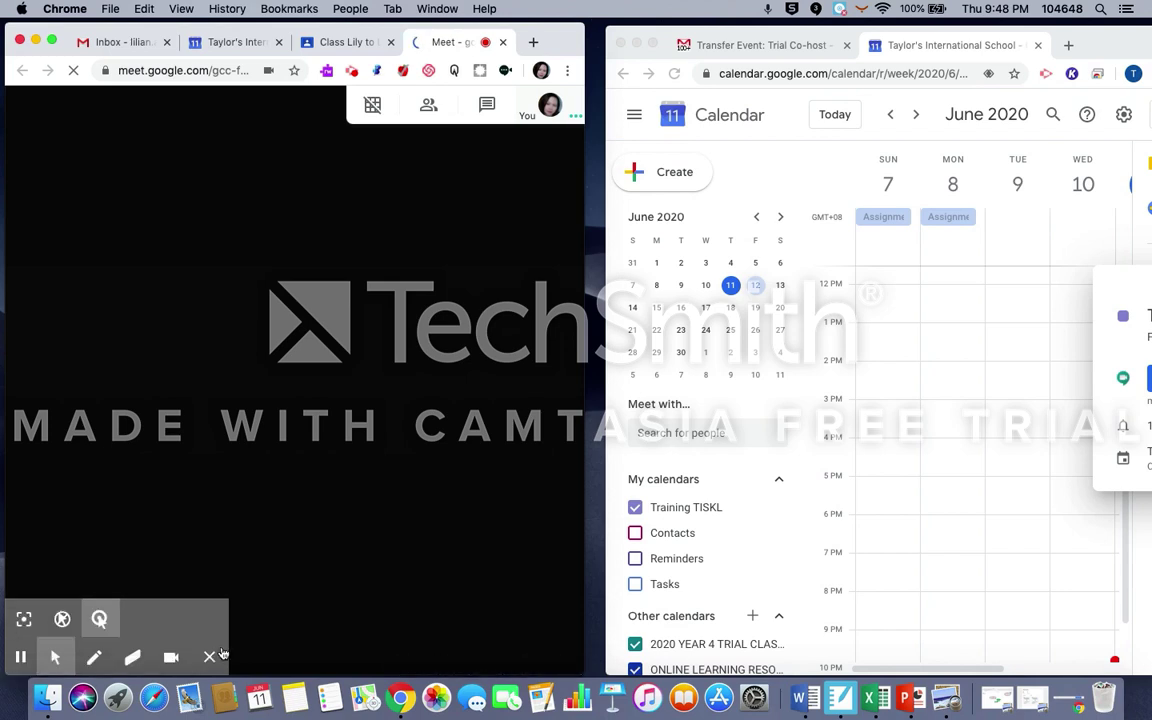
pyautogui.click(220, 655)
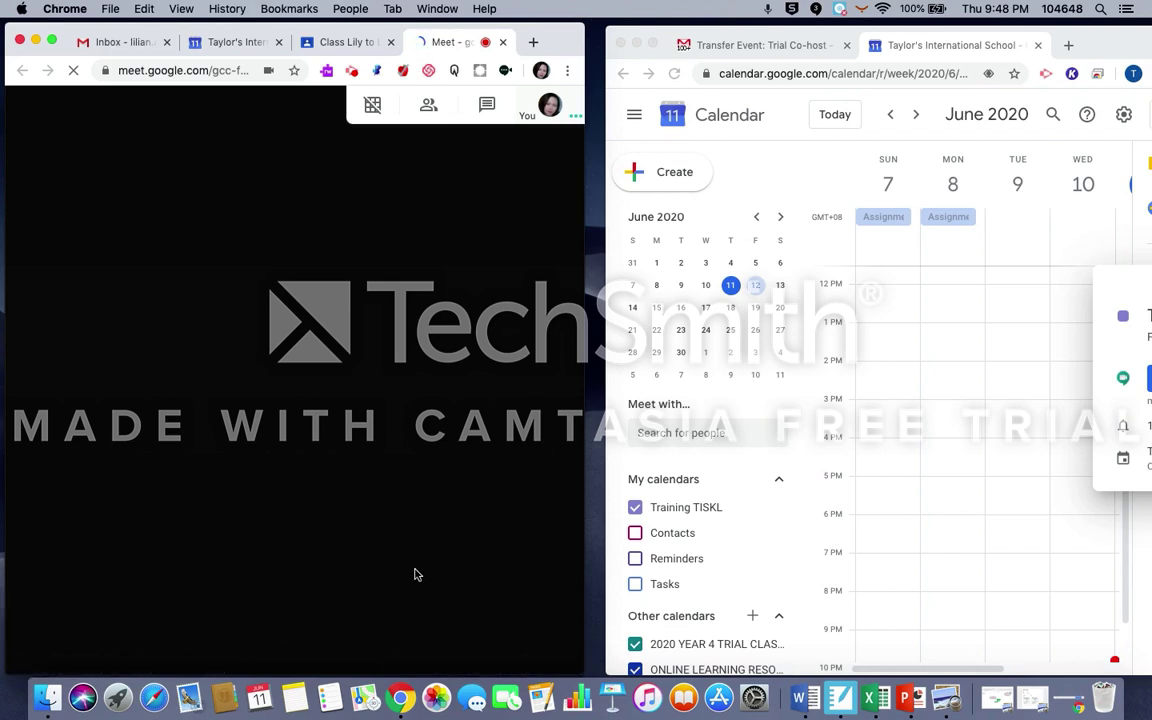
pyautogui.moveTo(404, 467)
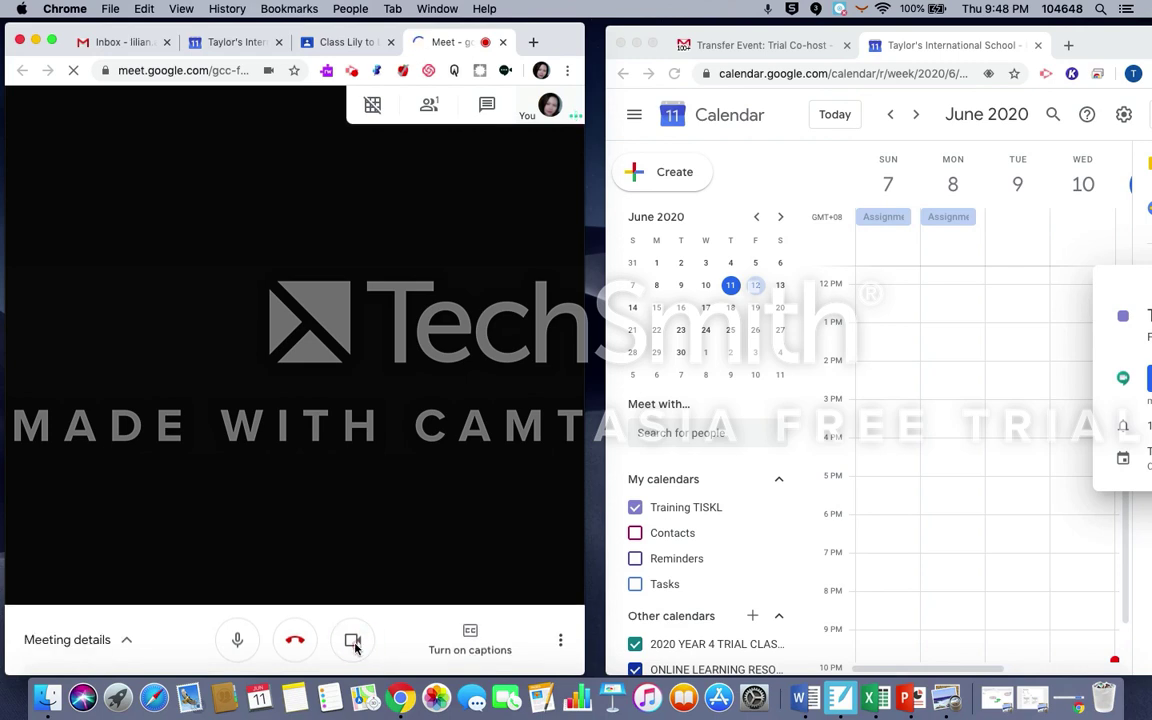
pyautogui.click(355, 640)
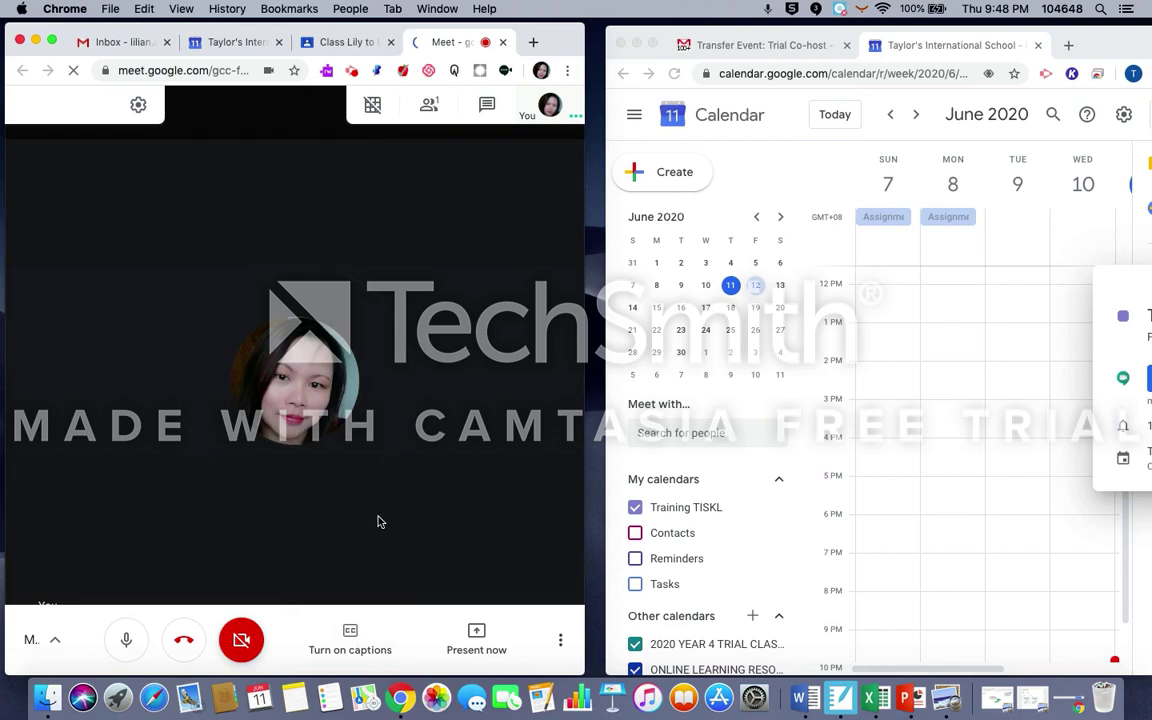
pyautogui.click(126, 643)
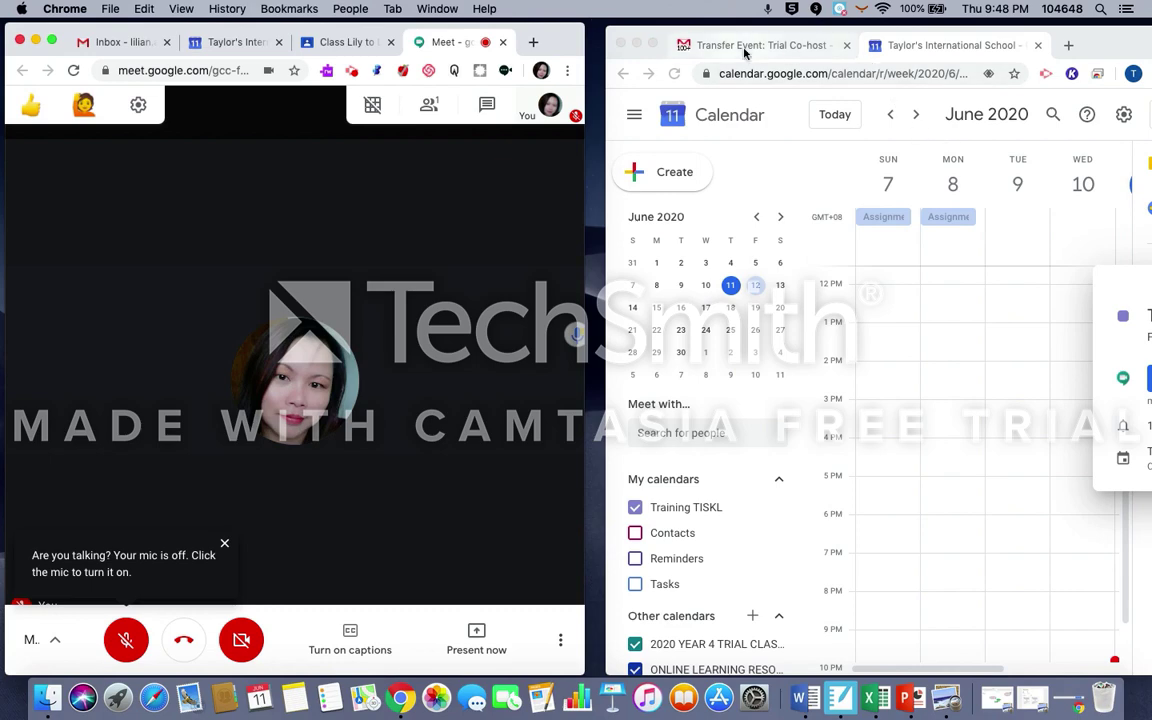
pyautogui.click(652, 45)
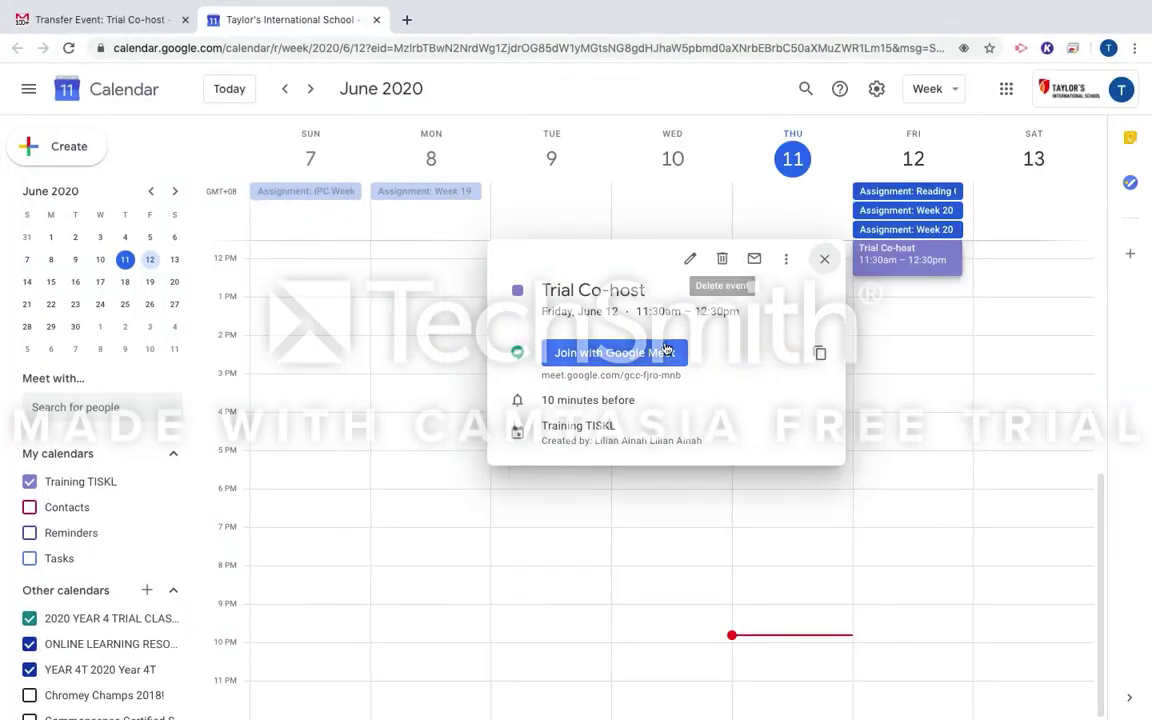
# - Join the Trial Co-host call from the co-host's calendar event with the camera off
pyautogui.click(658, 355)
pyautogui.moveTo(622, 4)
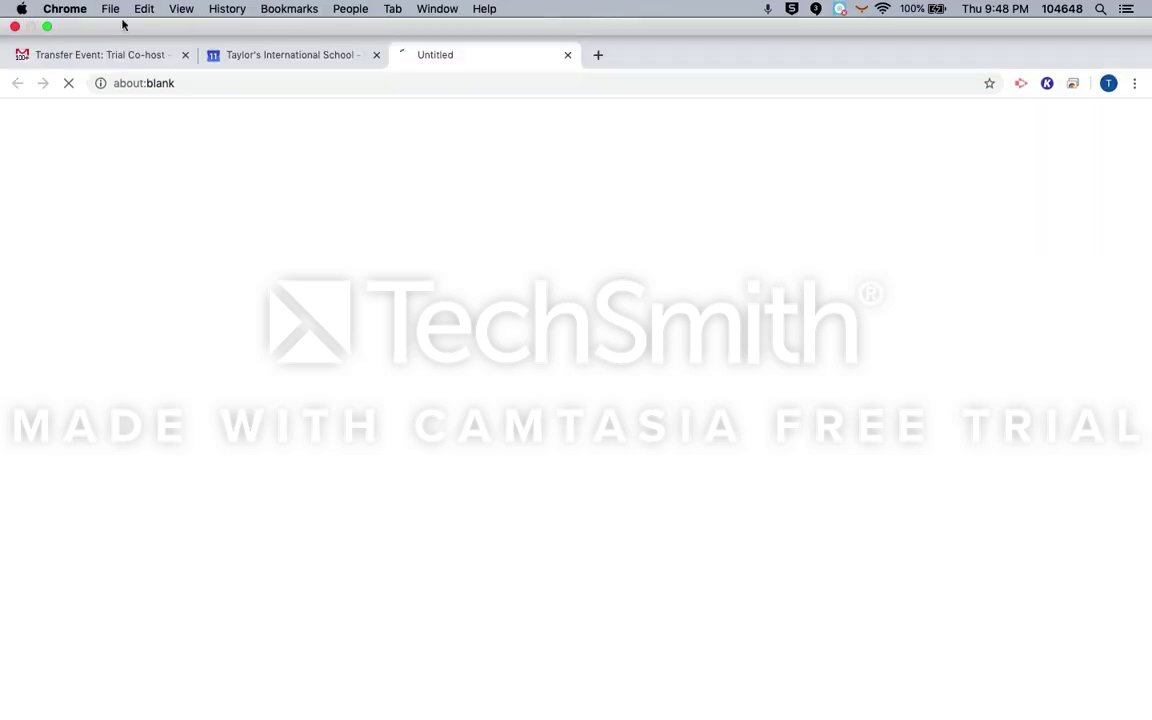
pyautogui.click(46, 28)
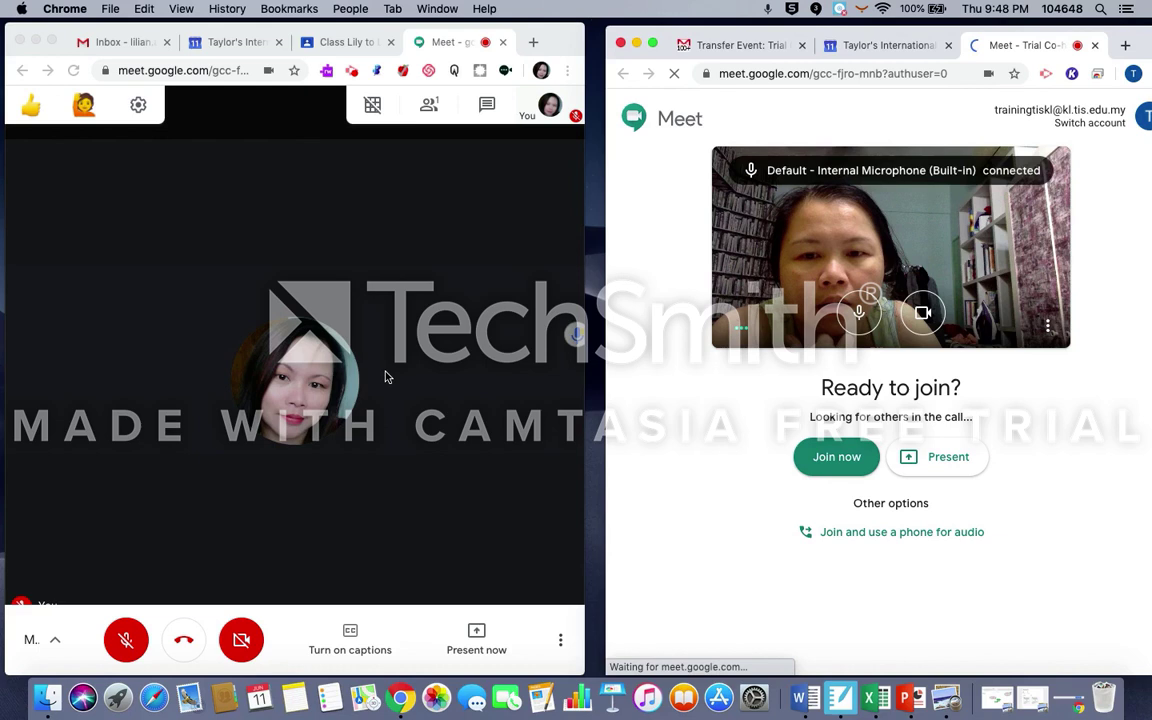
pyautogui.click(923, 313)
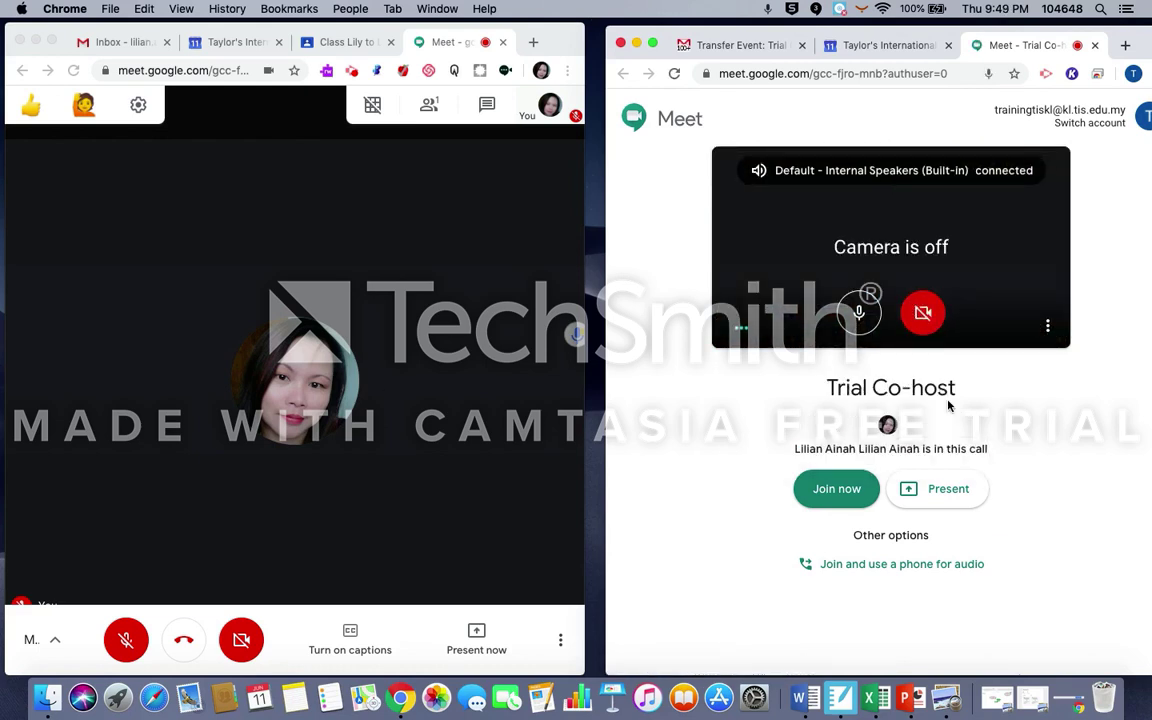
pyautogui.click(842, 488)
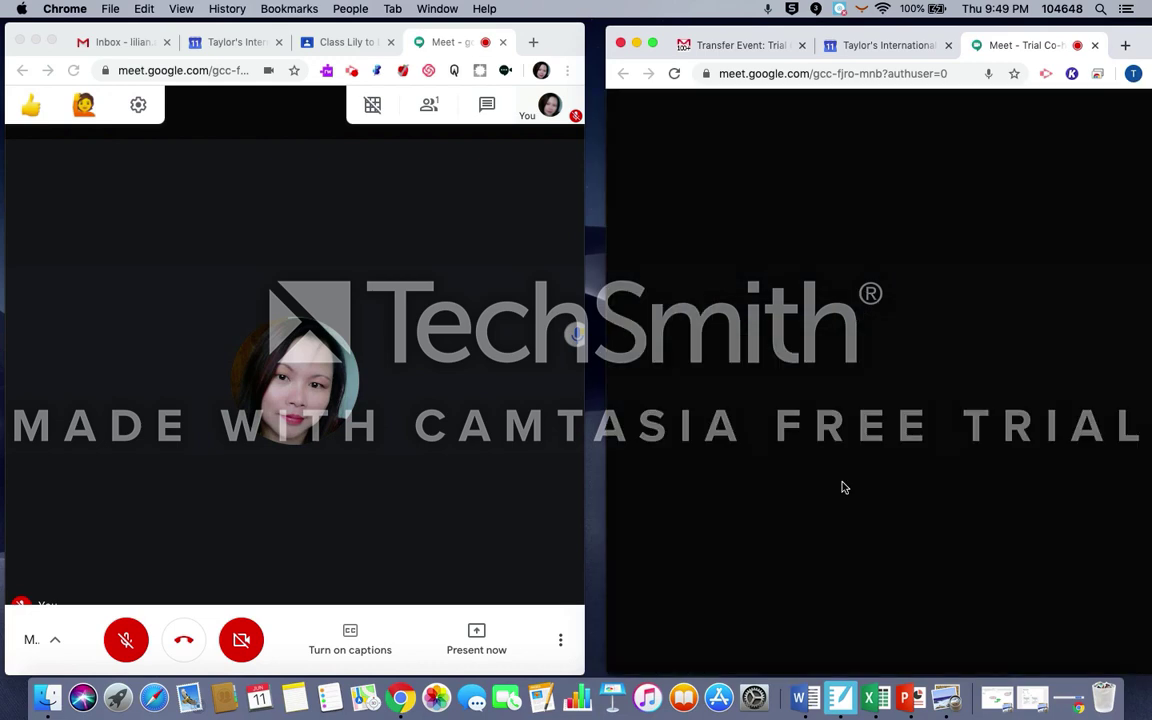
pyautogui.press('XF86AudioMute')
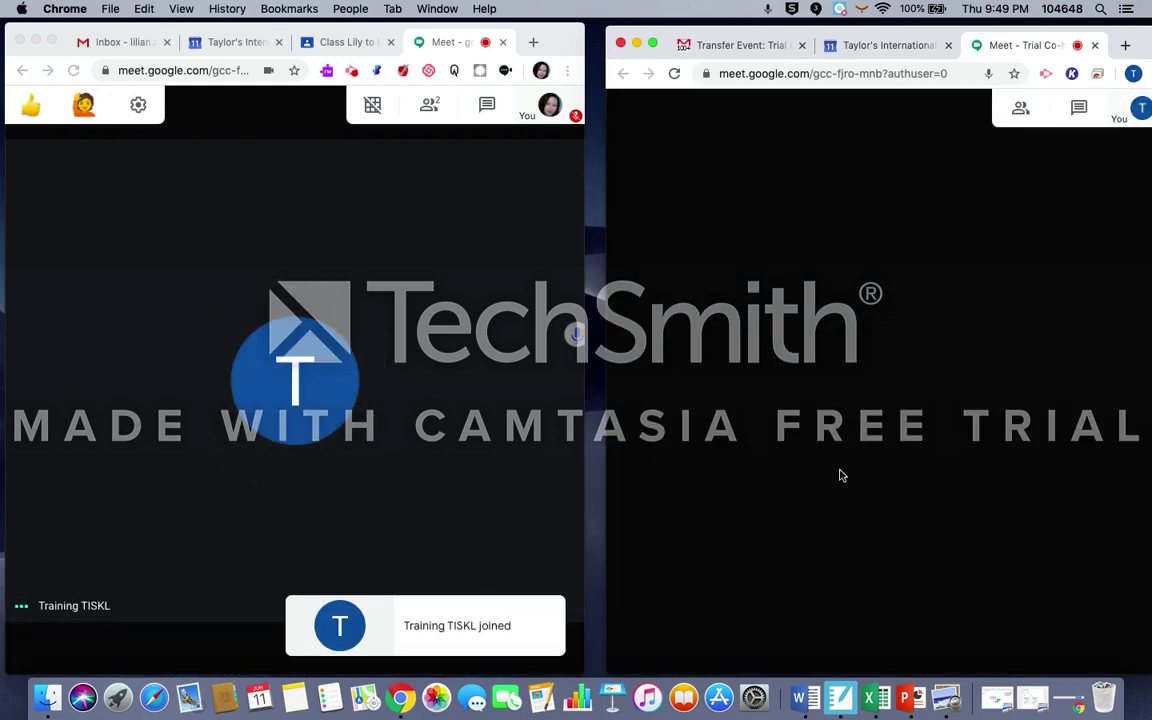
# - Mute the co-host's microphone in the call and restore the computer's sound
pyautogui.moveTo(833, 545)
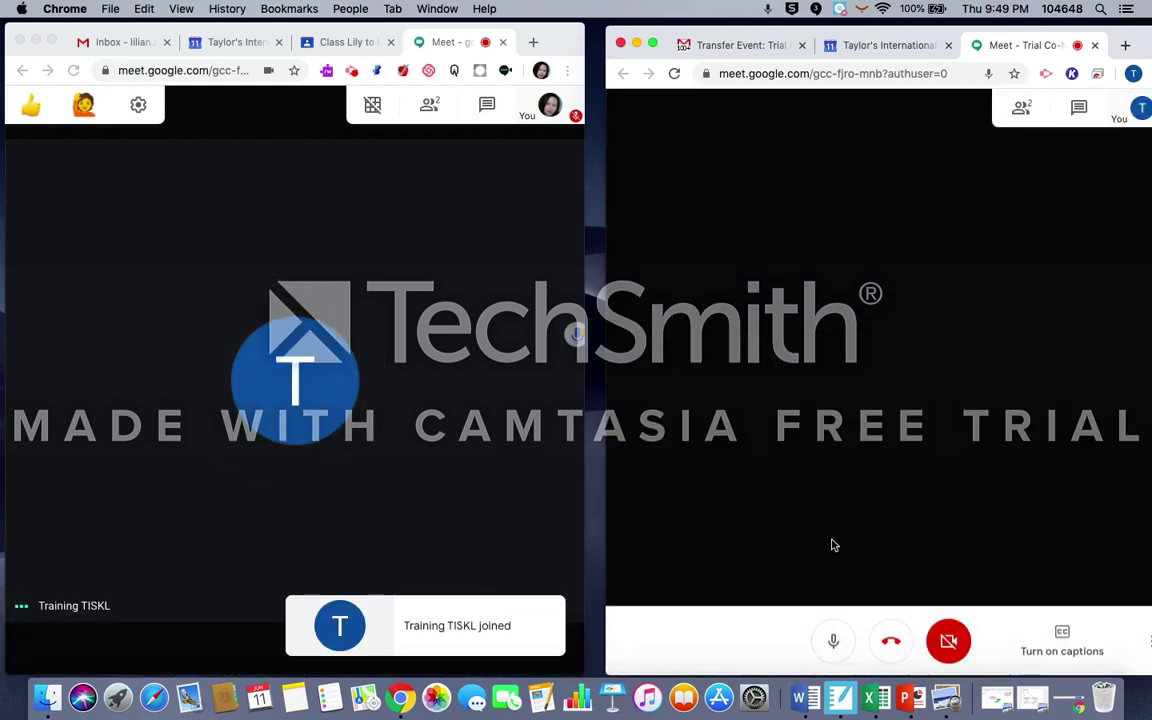
pyautogui.click(833, 641)
pyautogui.press('XF86AudioMute')
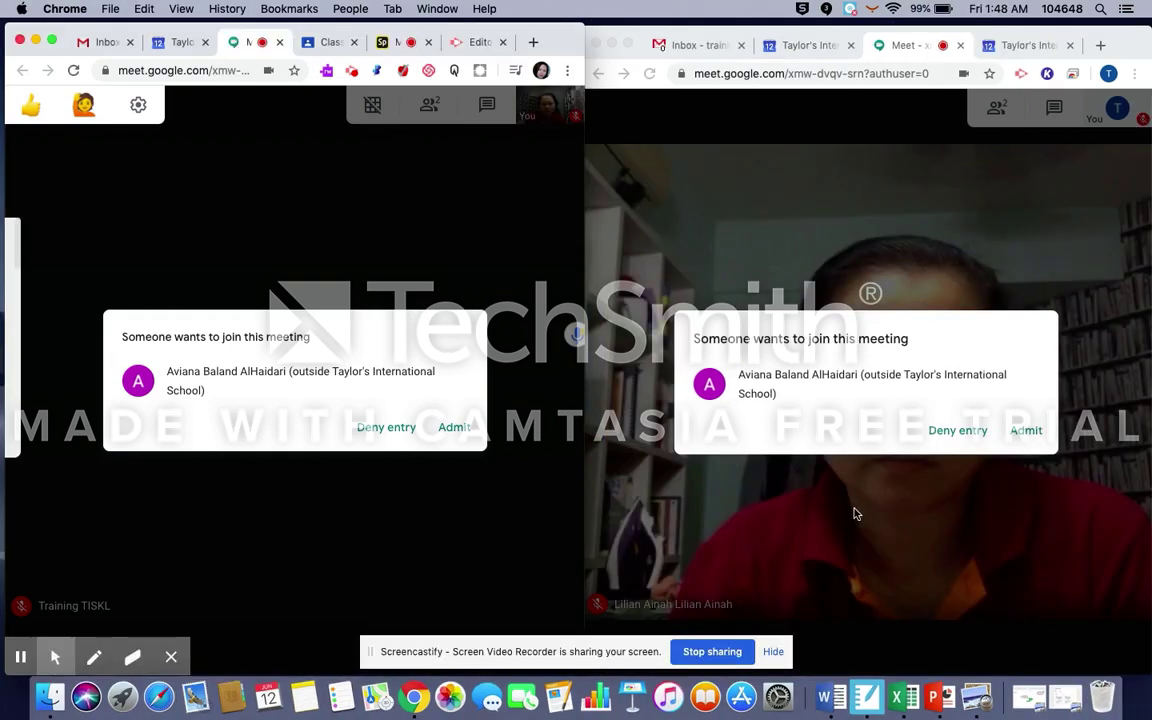
# - Admit the waiting outside-school participant from the co-host's call window
pyautogui.click(1029, 234)
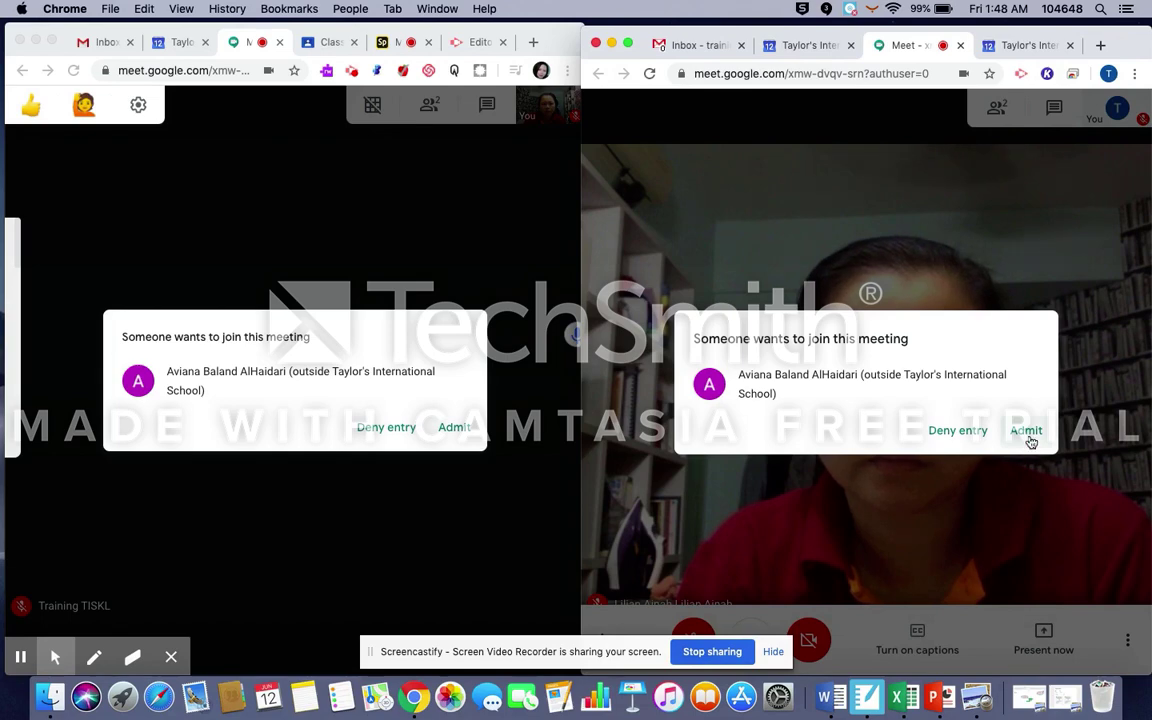
pyautogui.click(1027, 431)
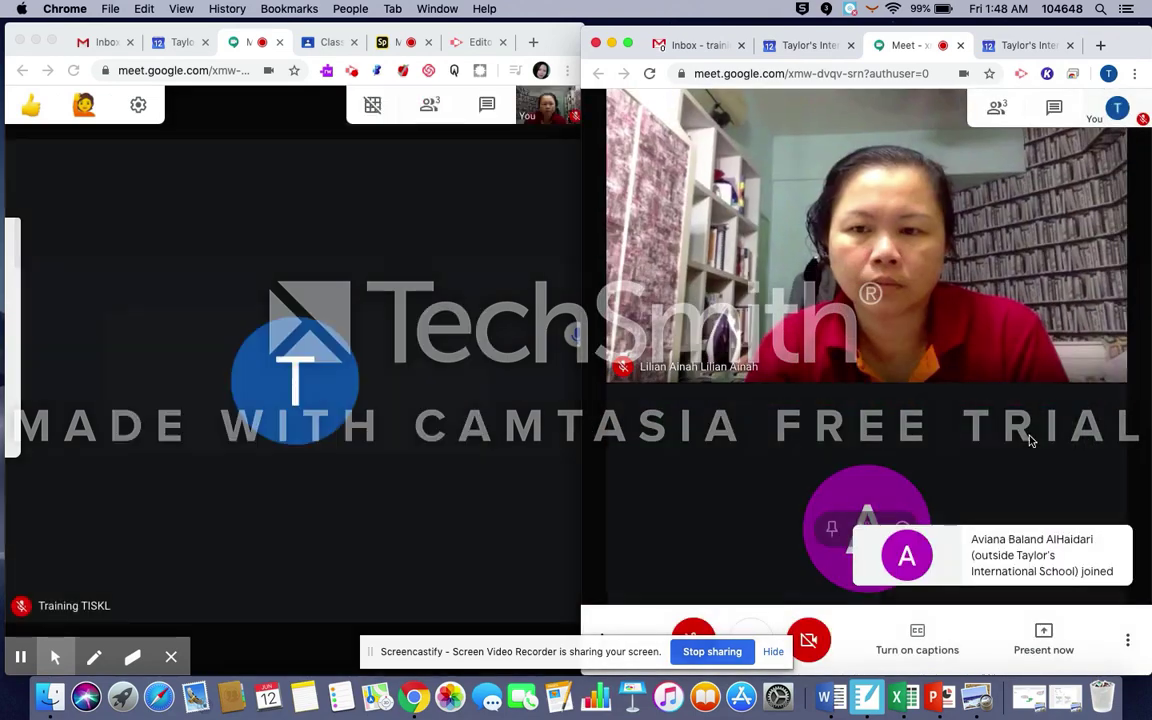